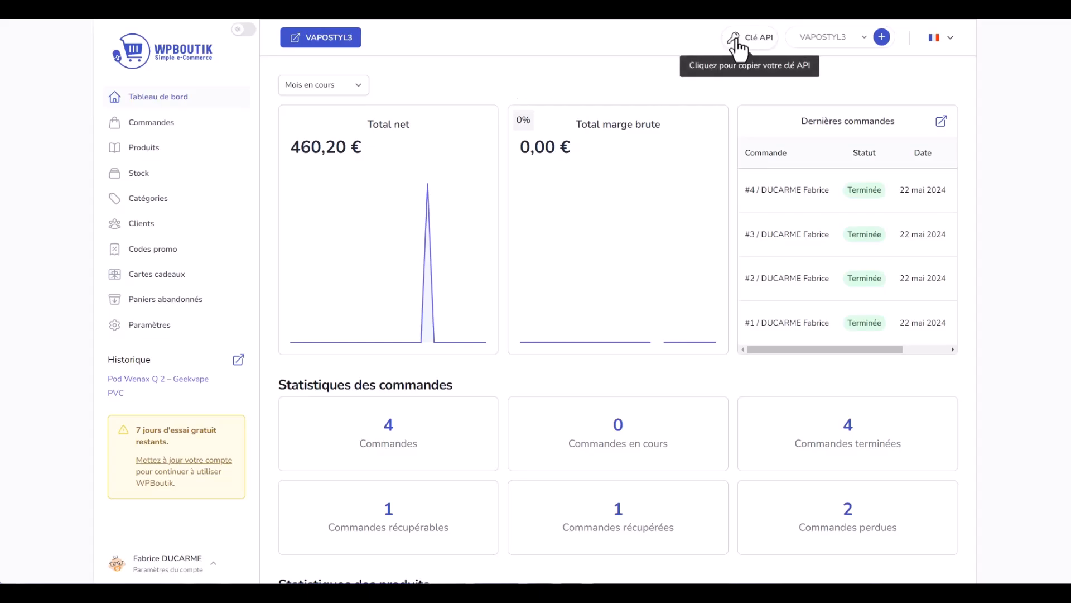
Step: Open the VAPOSTYL storefront, look through its product list, and open the WPBoutik section of the site customizer
left_click(341, 40)
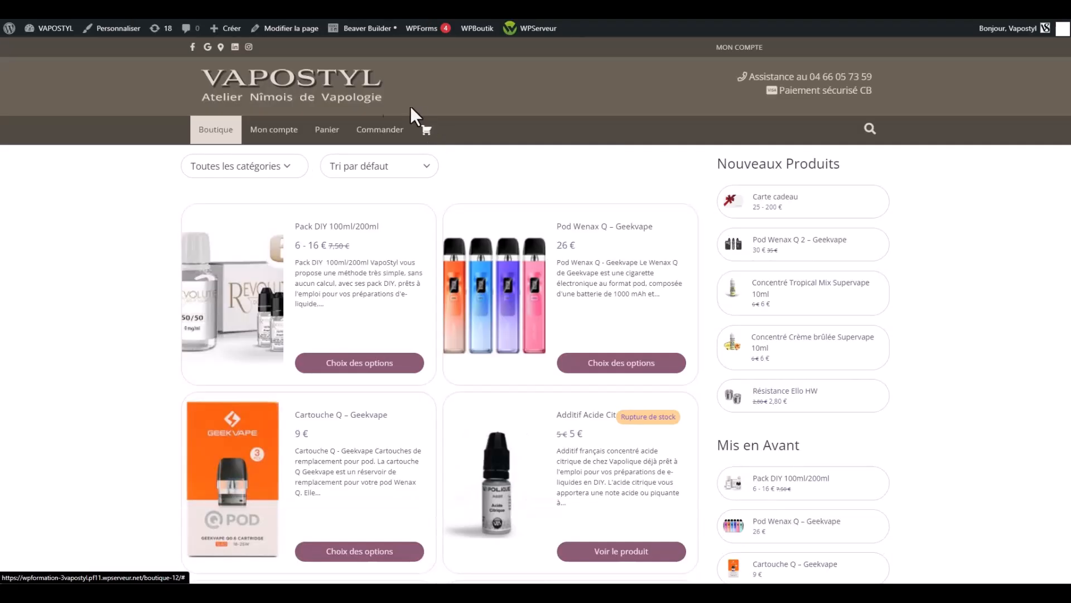
scroll(578, 294, "down", 10)
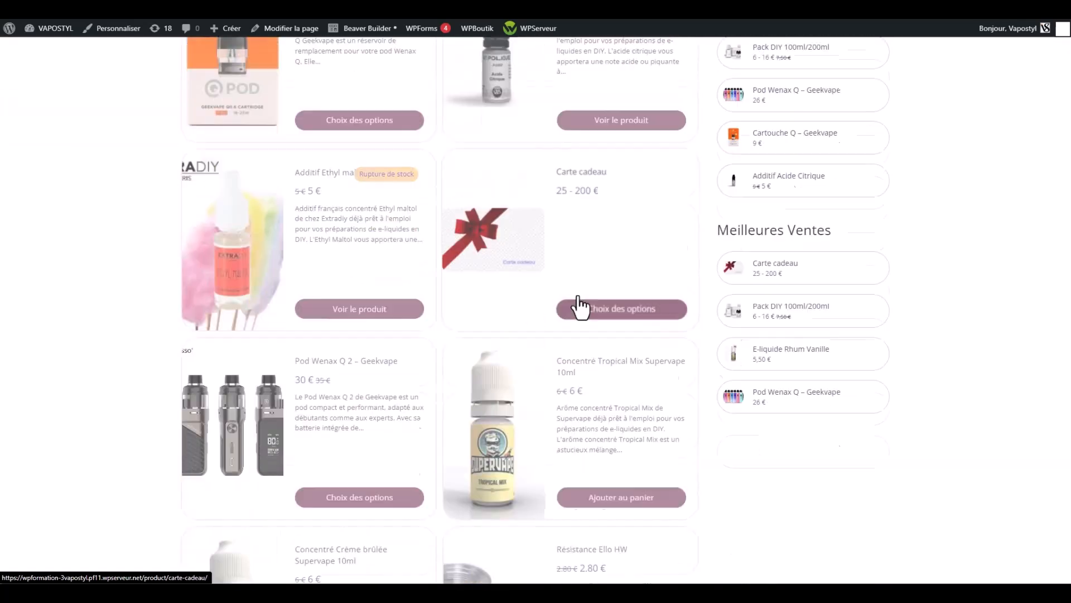
scroll(580, 307, "up", 10)
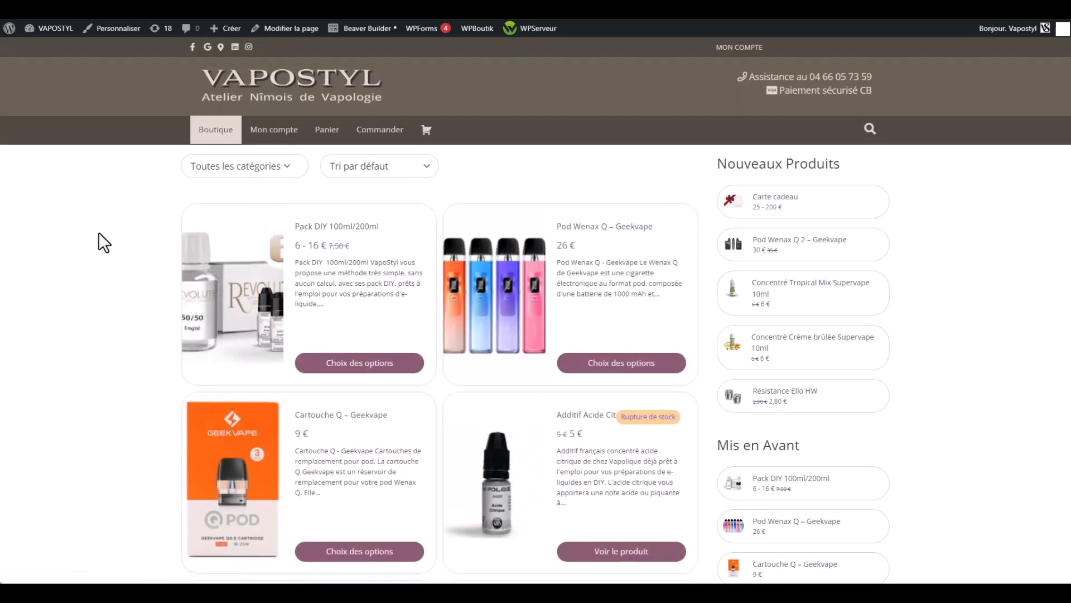
left_click(116, 31)
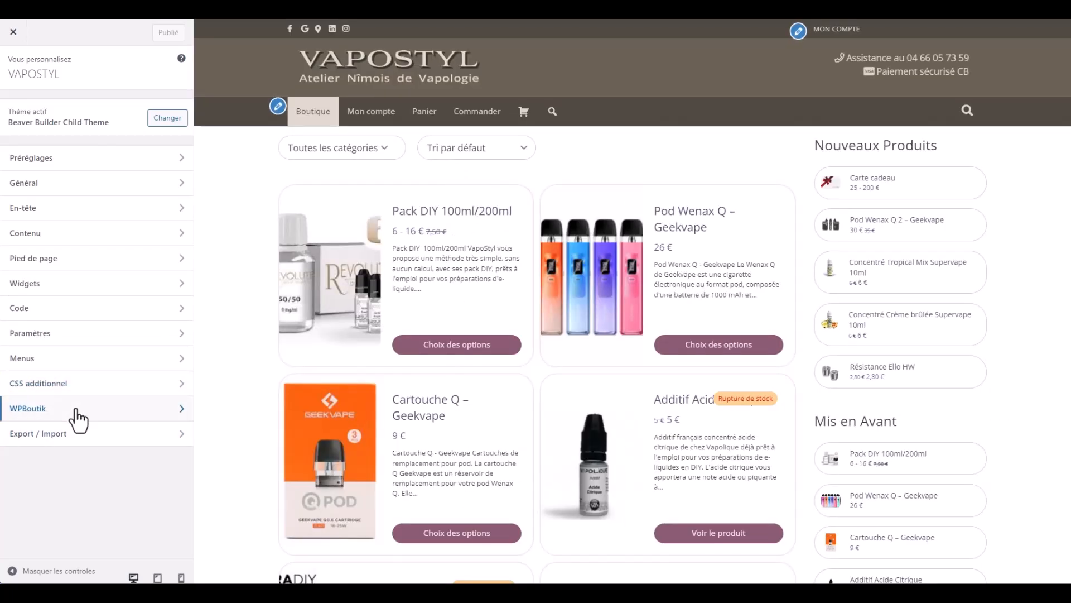
left_click(86, 419)
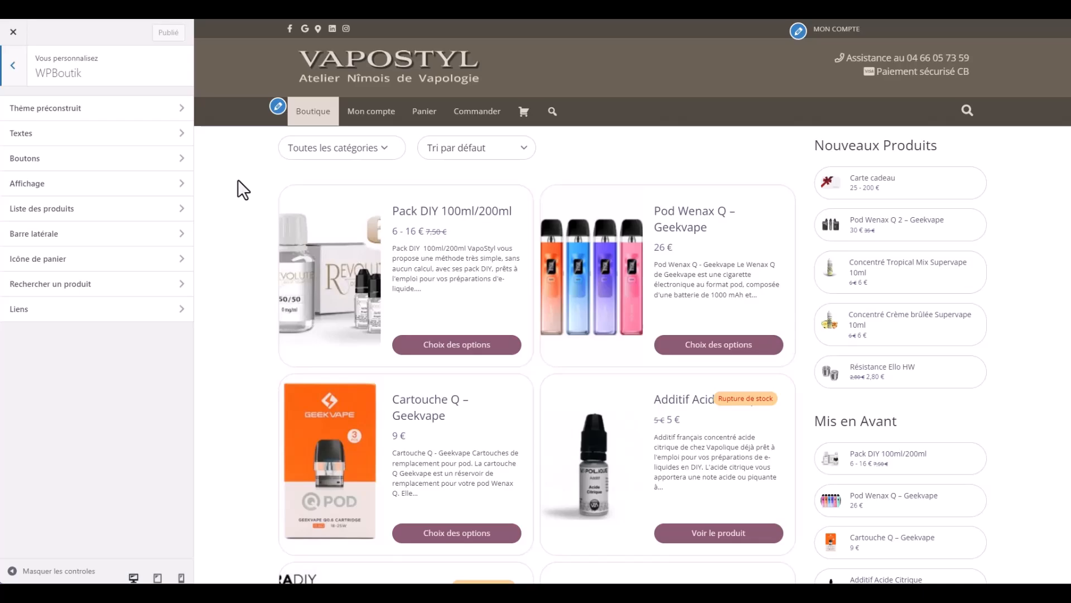
Step: Apply the prebuilt Strict ambiance, try the yellow and blue colour palette, and settle on the grey palette
left_click(102, 117)
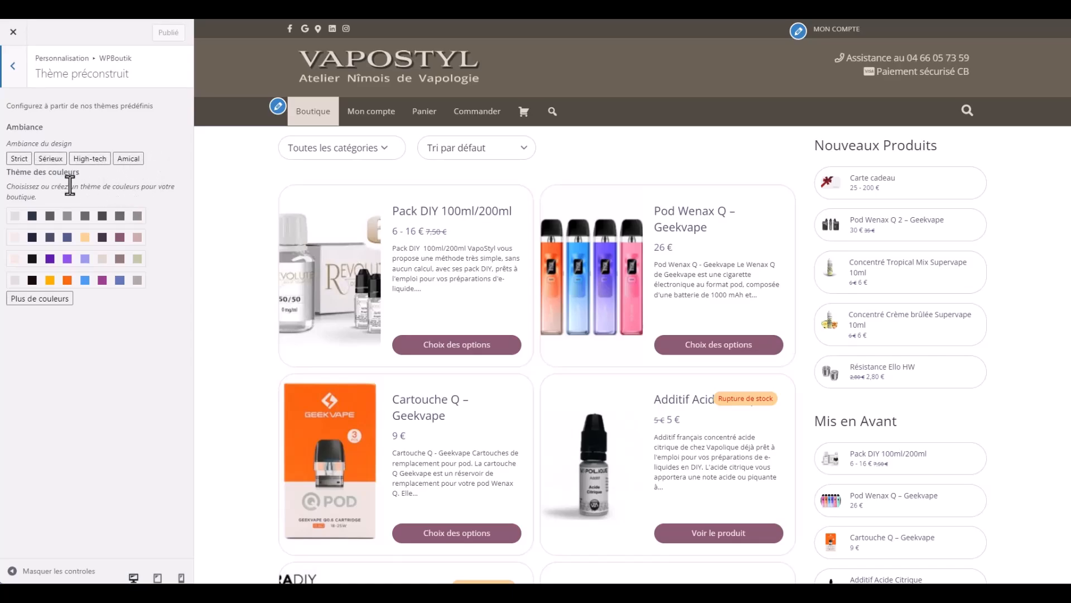
left_click(18, 162)
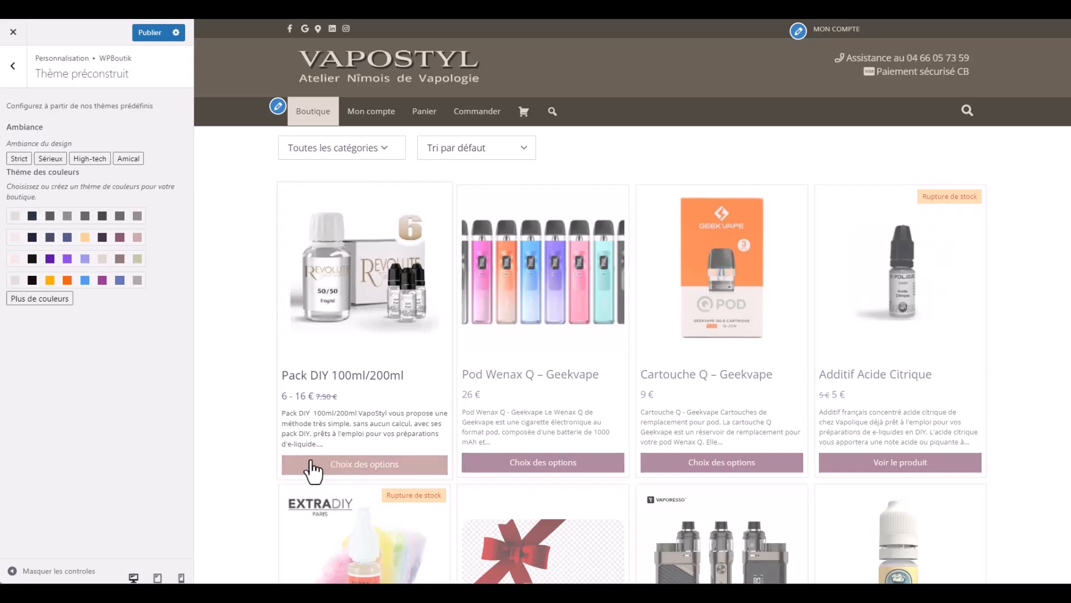
left_click(68, 215)
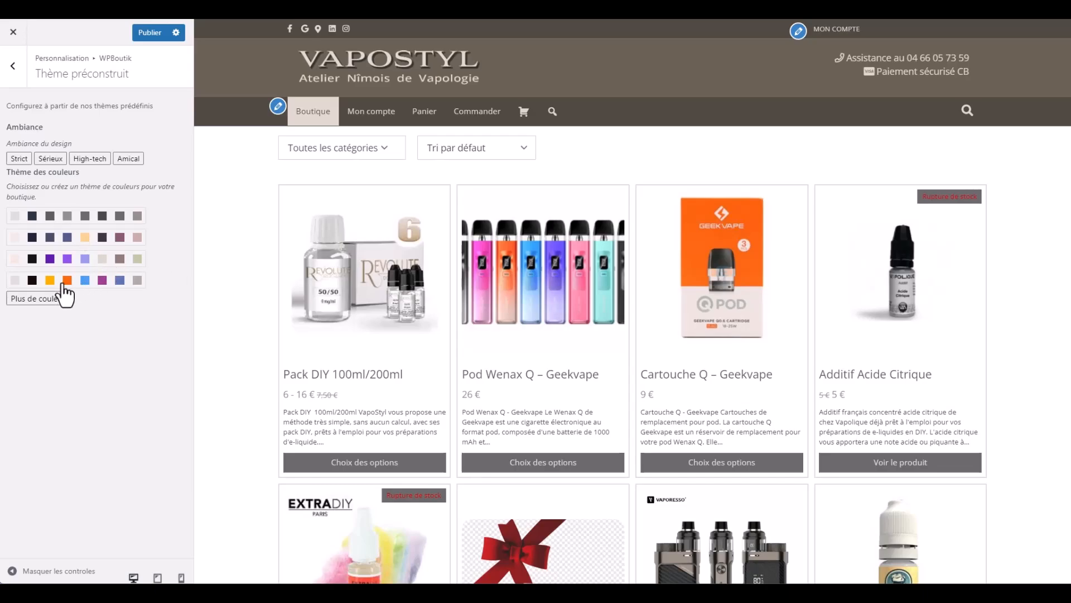
left_click(84, 281)
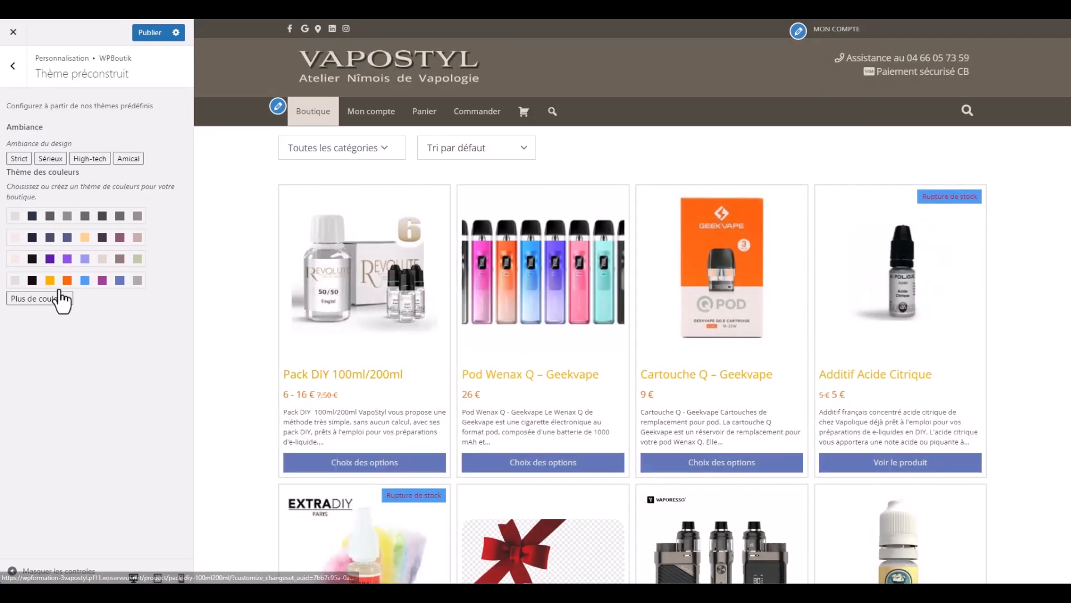
left_click(67, 237)
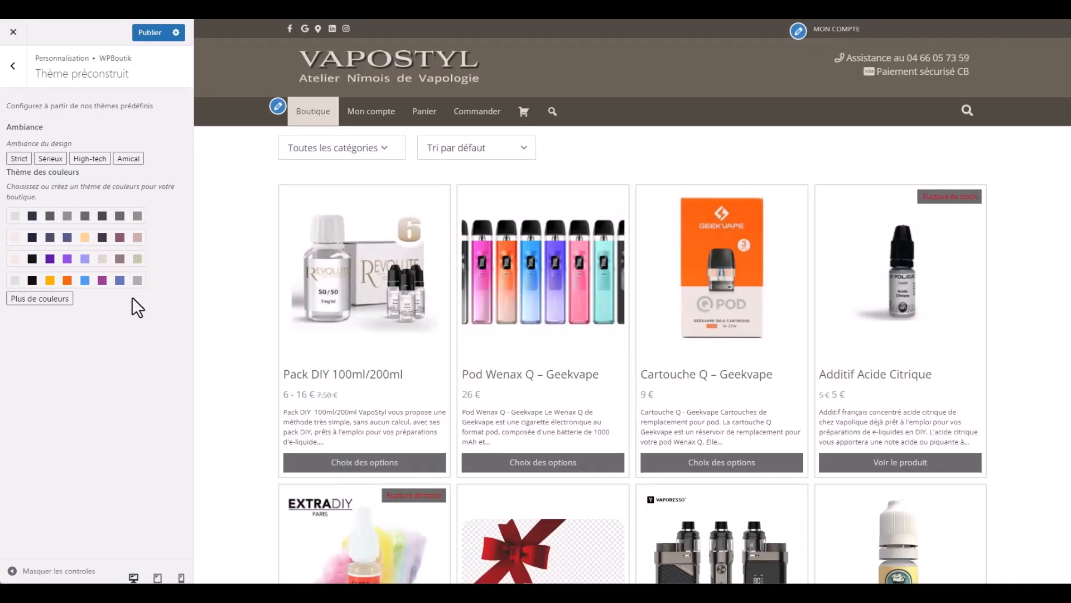
Step: Show the additional colour palettes, try the Sérieux and High-tech ambiances, and return the shop to Strict
left_click(63, 300)
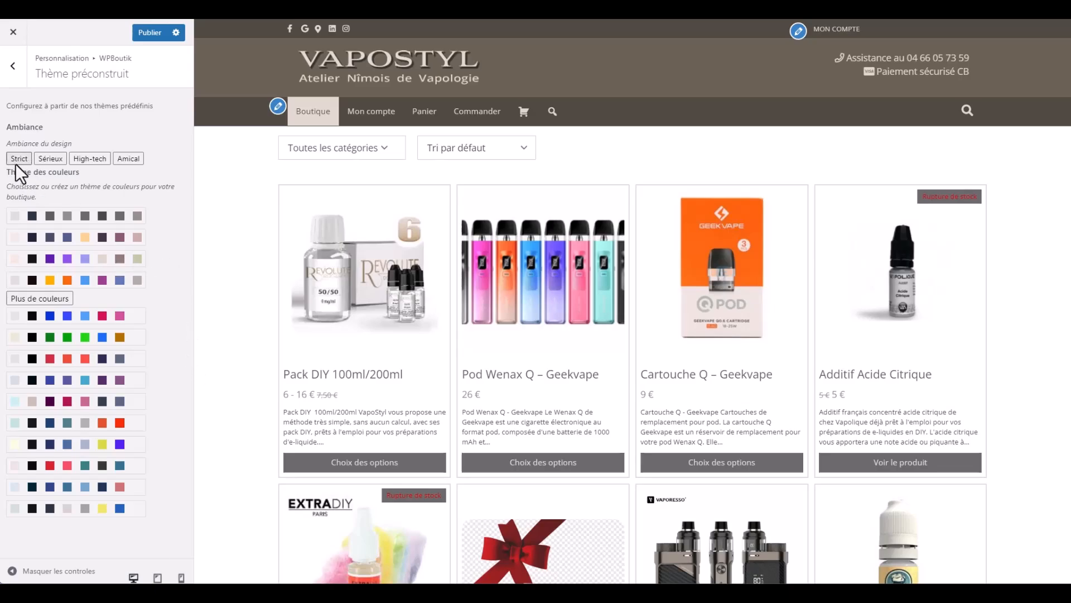
left_click(44, 159)
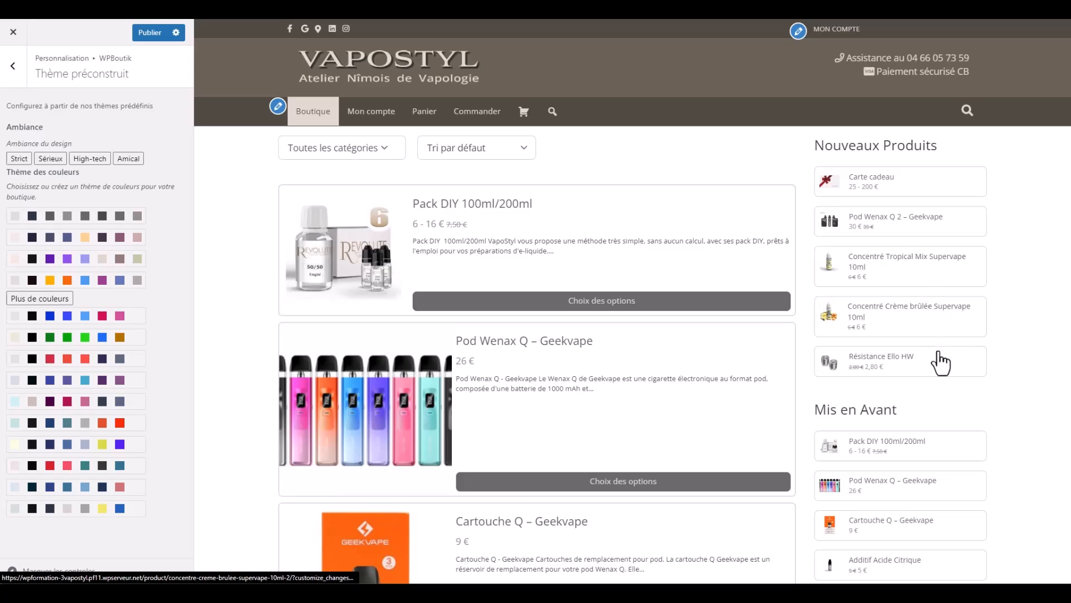
left_click(92, 158)
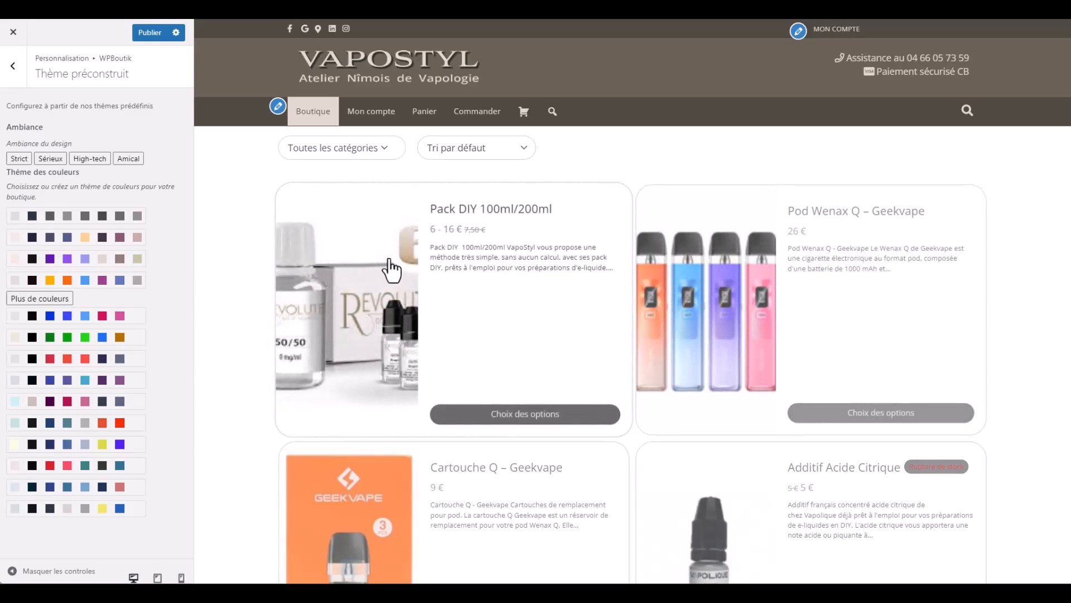
left_click(19, 158)
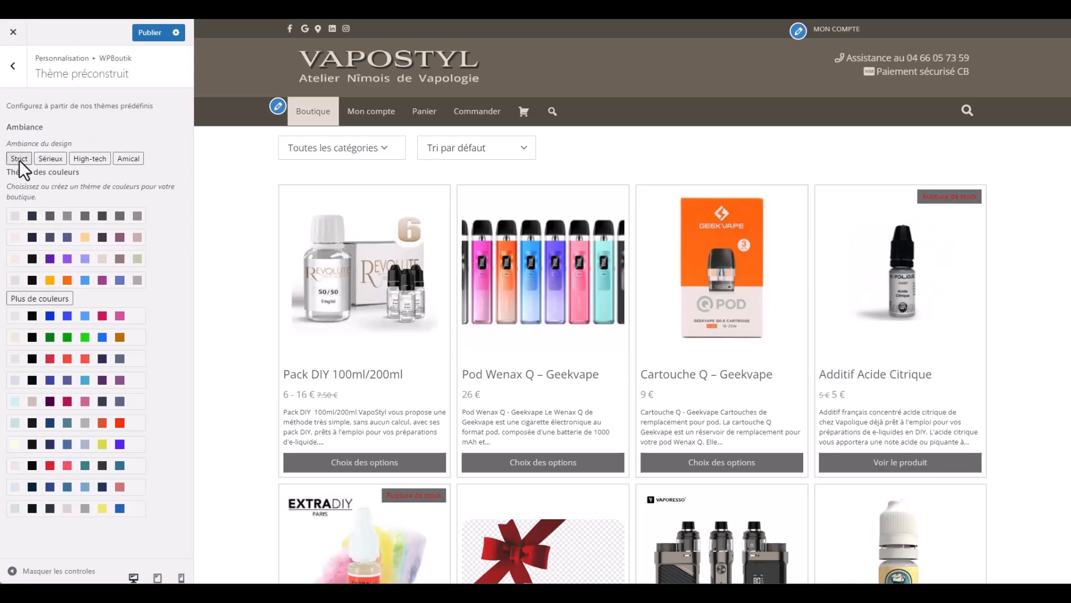
Step: Set the shop's button colour to the preset blue #1e73be
left_click(12, 65)
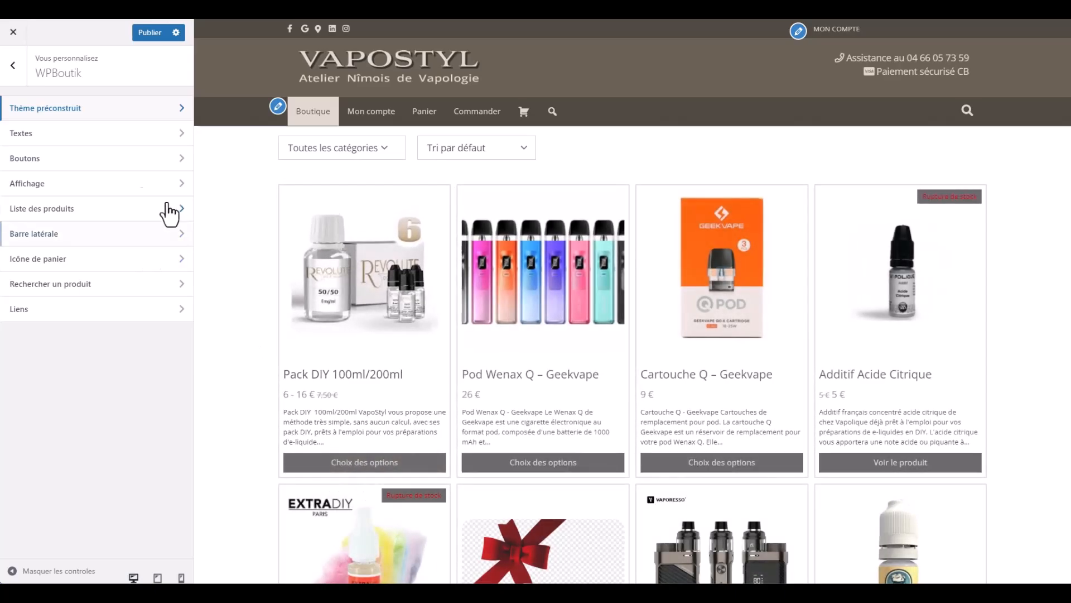
left_click(97, 158)
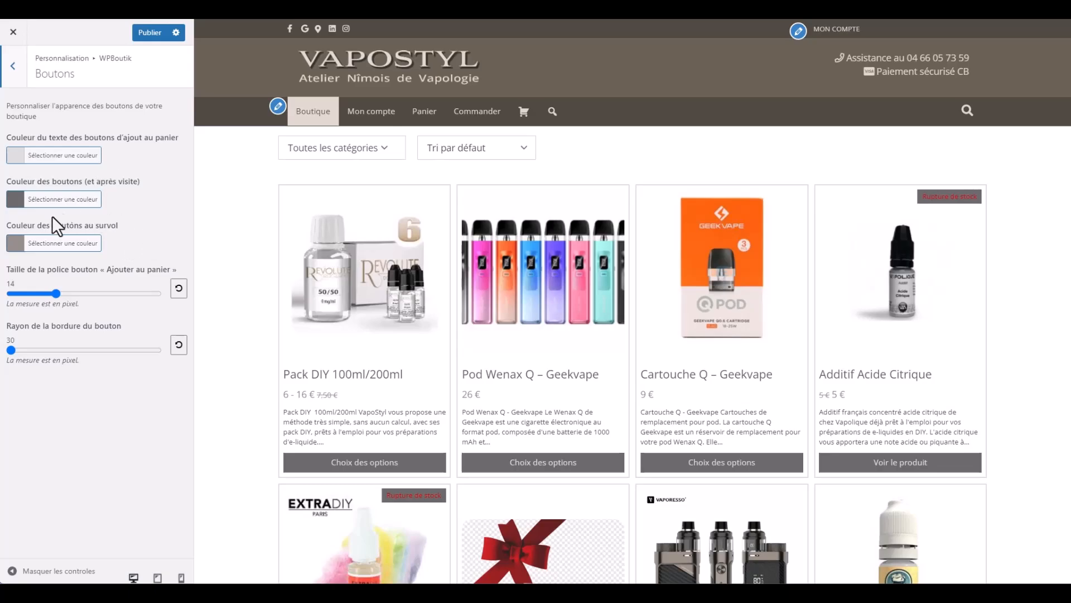
left_click(15, 201)
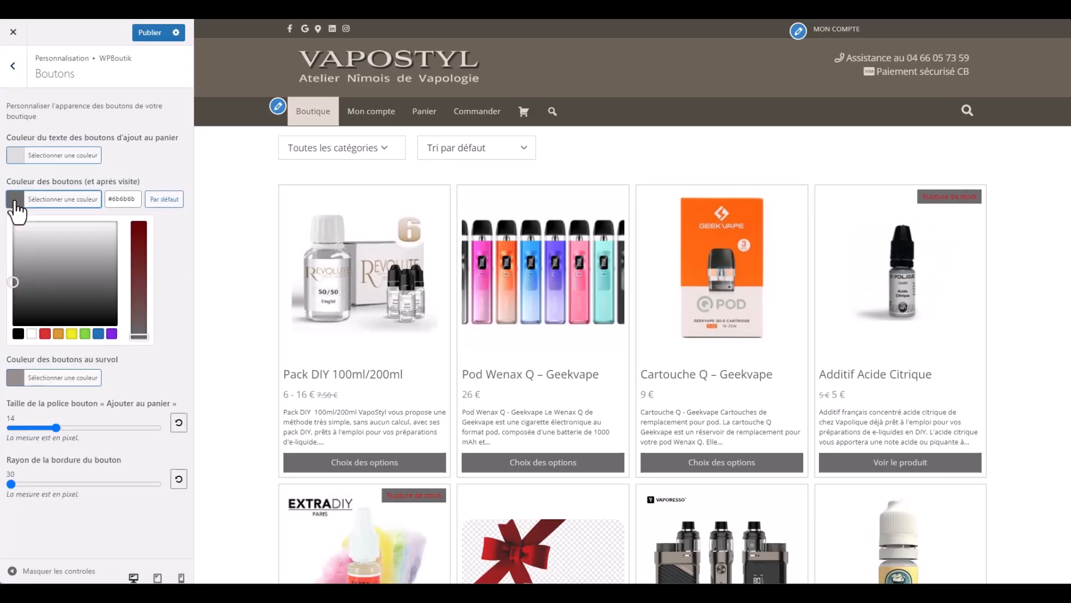
left_click(98, 335)
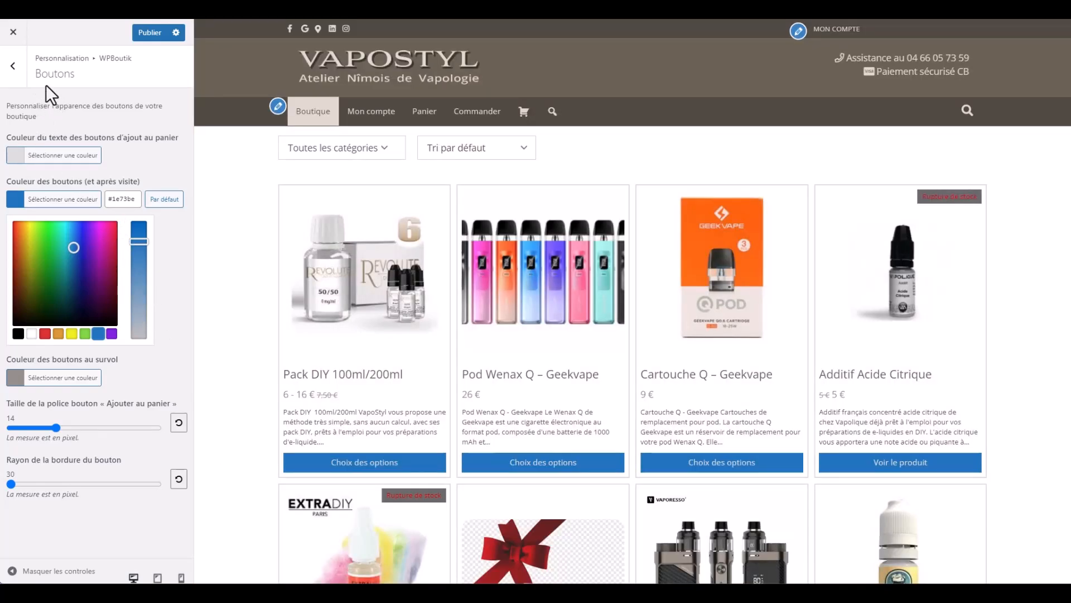
Step: Set the background colour of the product labels (out of stock, promo) to light grey #e5e5e5 in the text settings
left_click(14, 70)
left_click(80, 134)
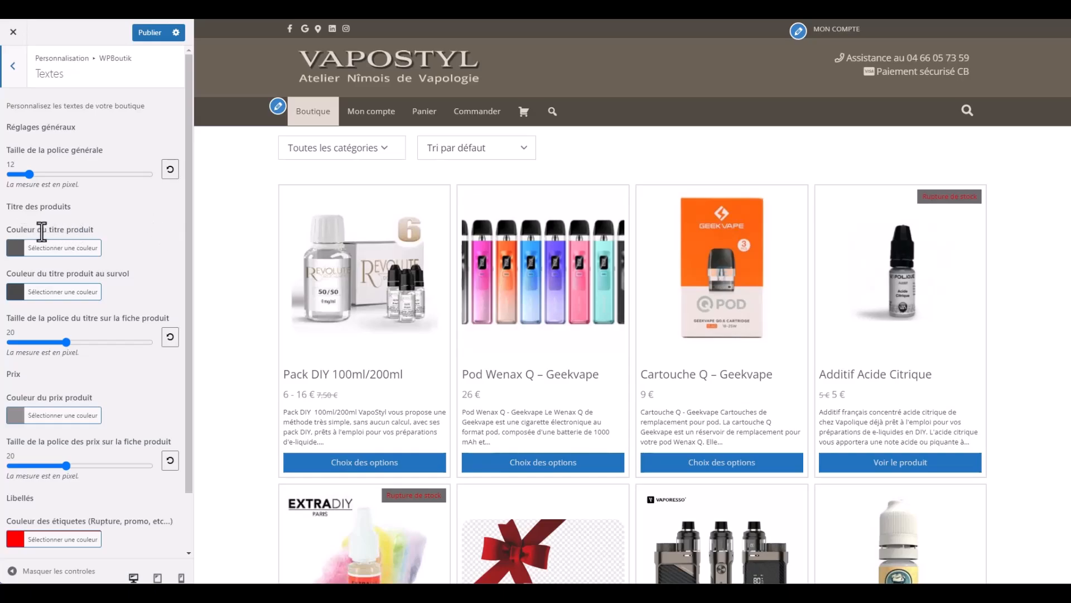
left_click_drag(43, 229, 113, 226)
left_click_drag(42, 274, 136, 274)
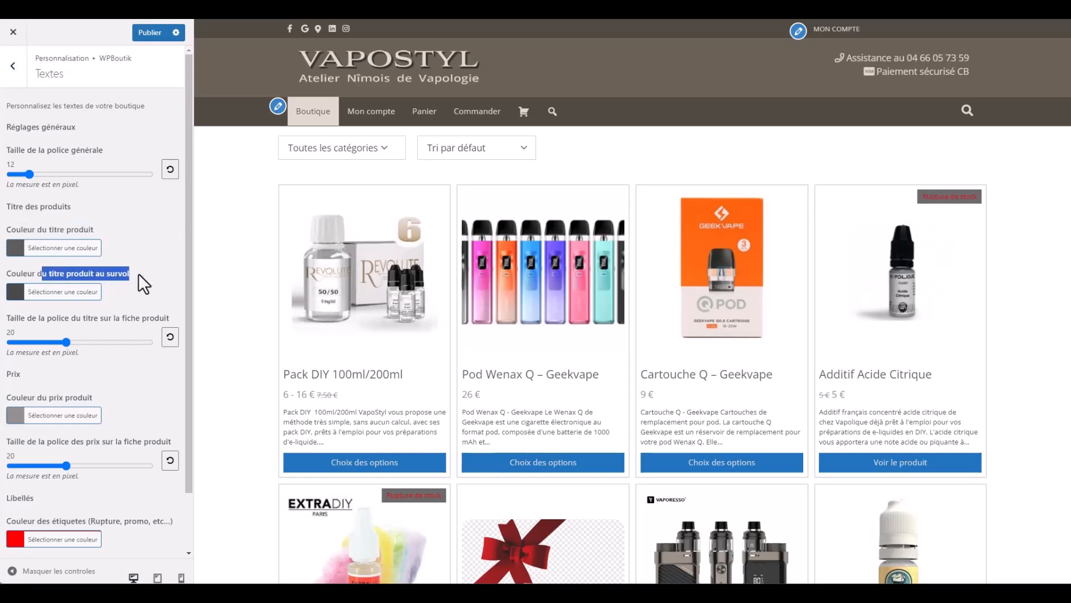
scroll(142, 287, "down", 1)
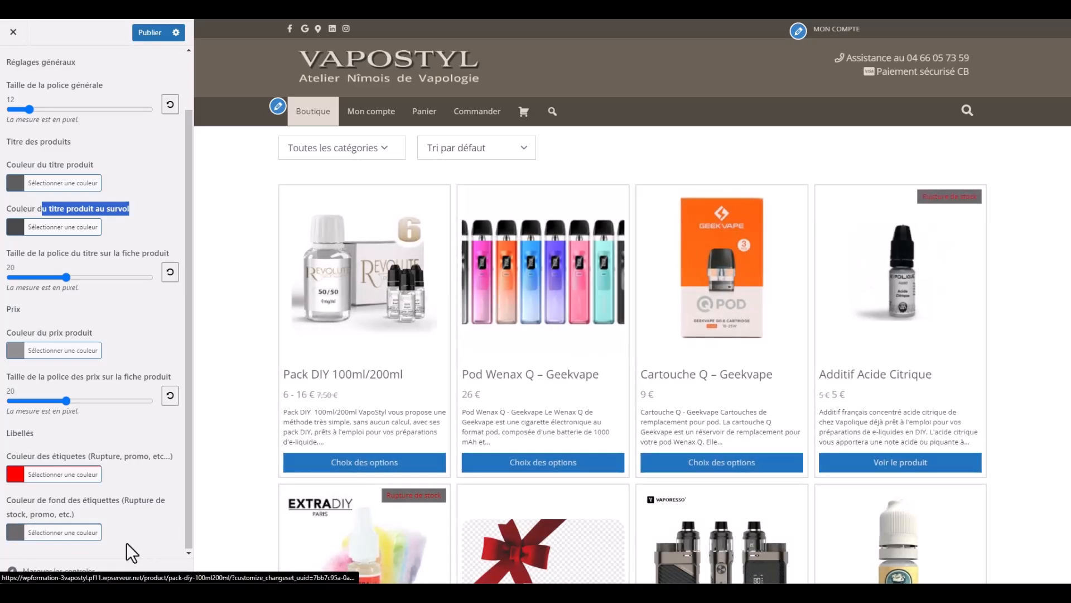
left_click(14, 532)
scroll(122, 505, "down", 3)
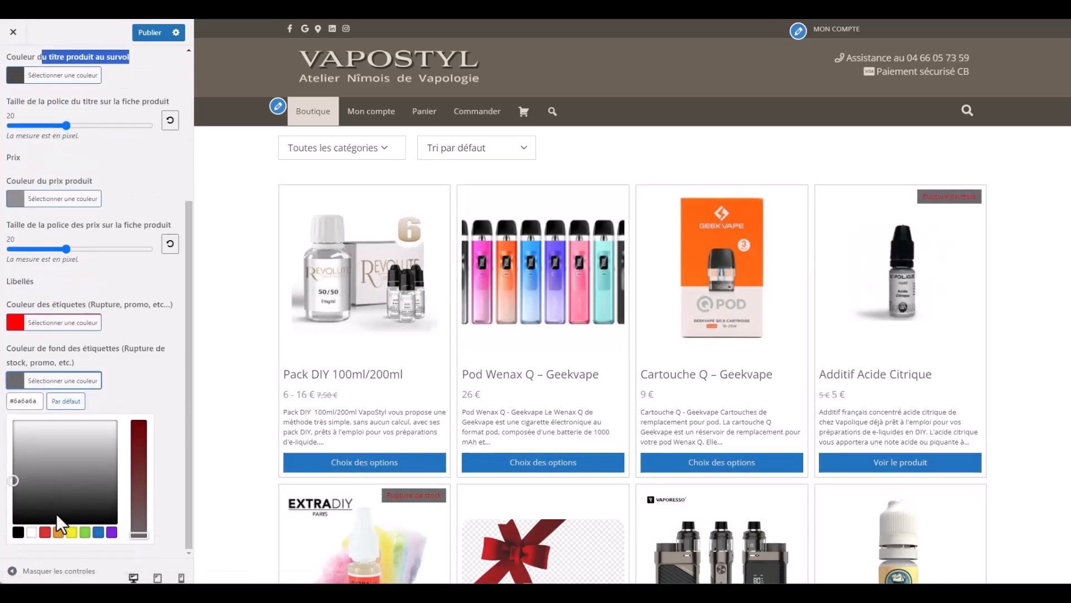
left_click(32, 532)
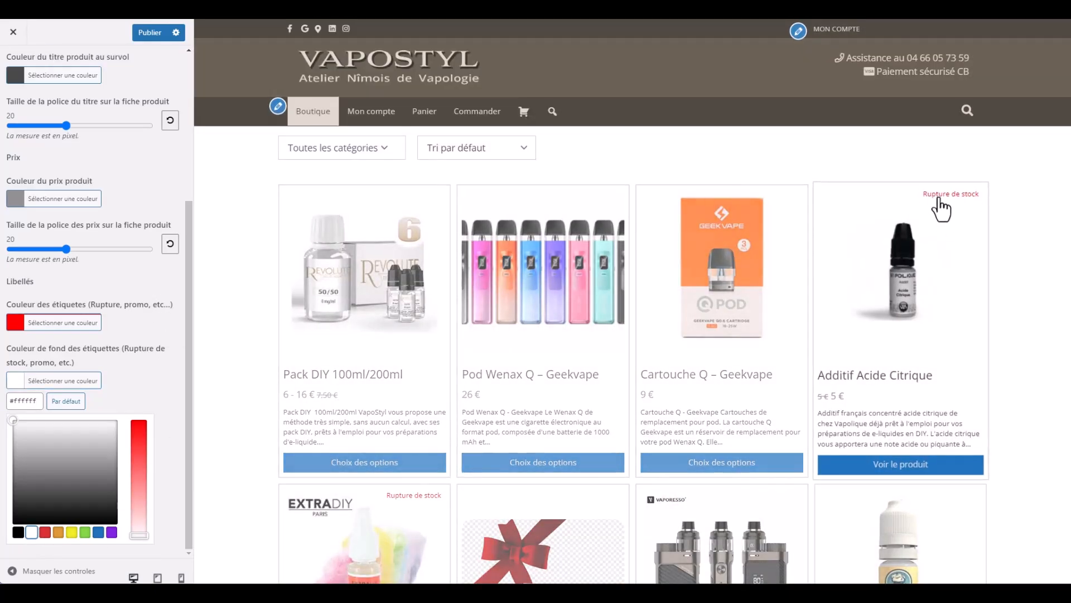
left_click(41, 430)
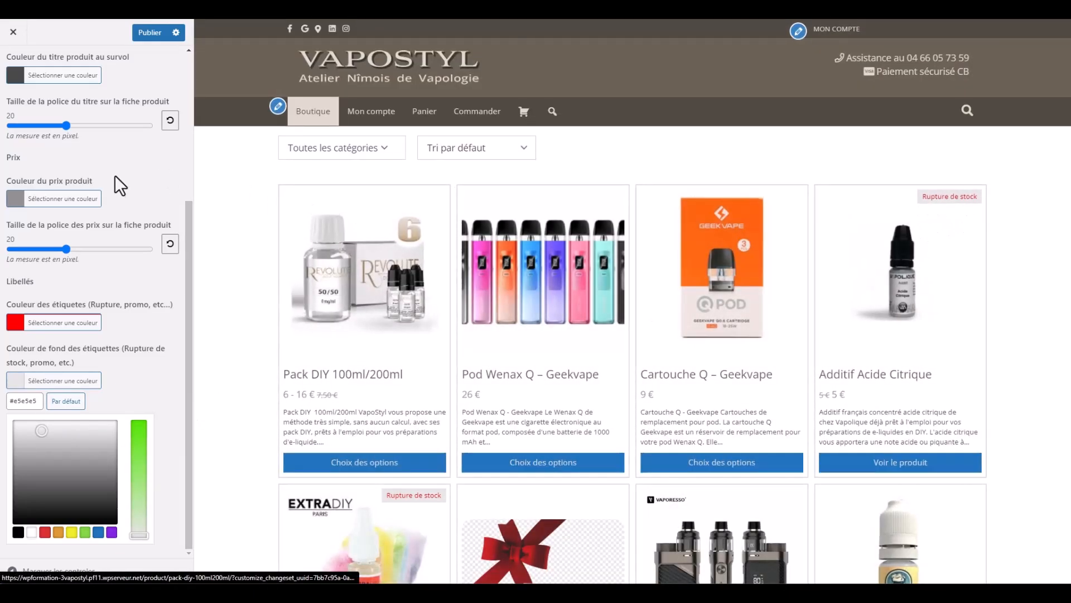
Step: Raise the shop buttons' border radius to 40 px for fully rounded ends
scroll(115, 179, "up", 10)
left_click(14, 68)
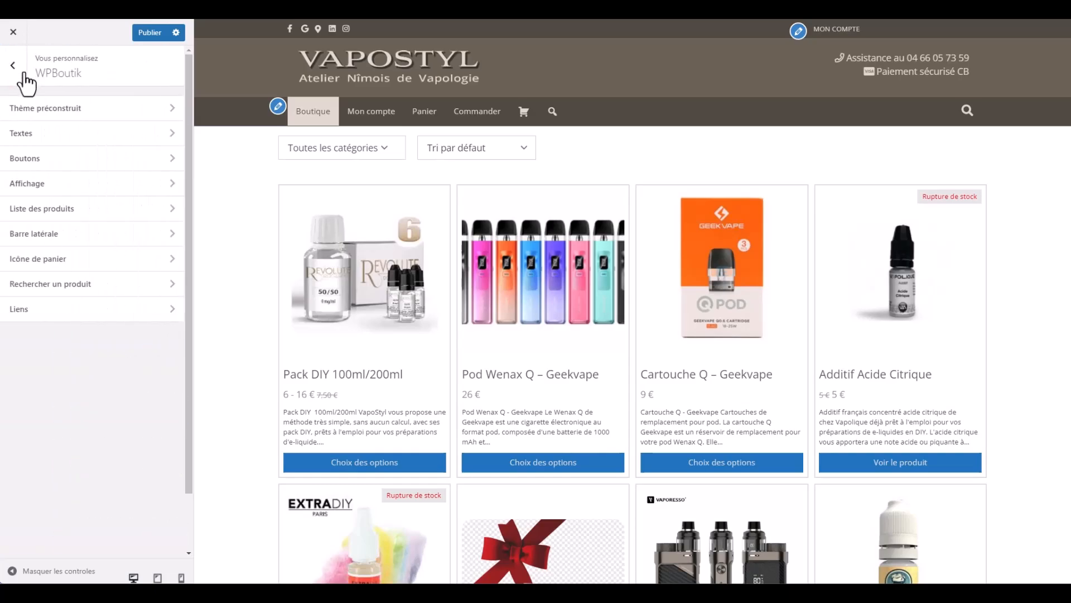
left_click(92, 158)
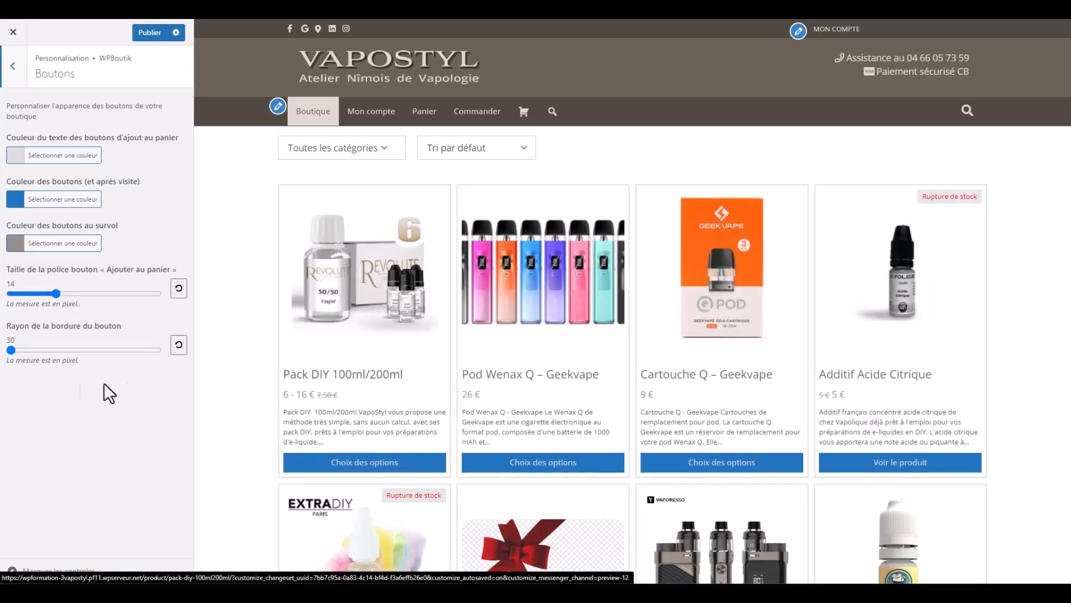
left_click_drag(12, 350, 52, 349)
left_click_drag(126, 346, 162, 350)
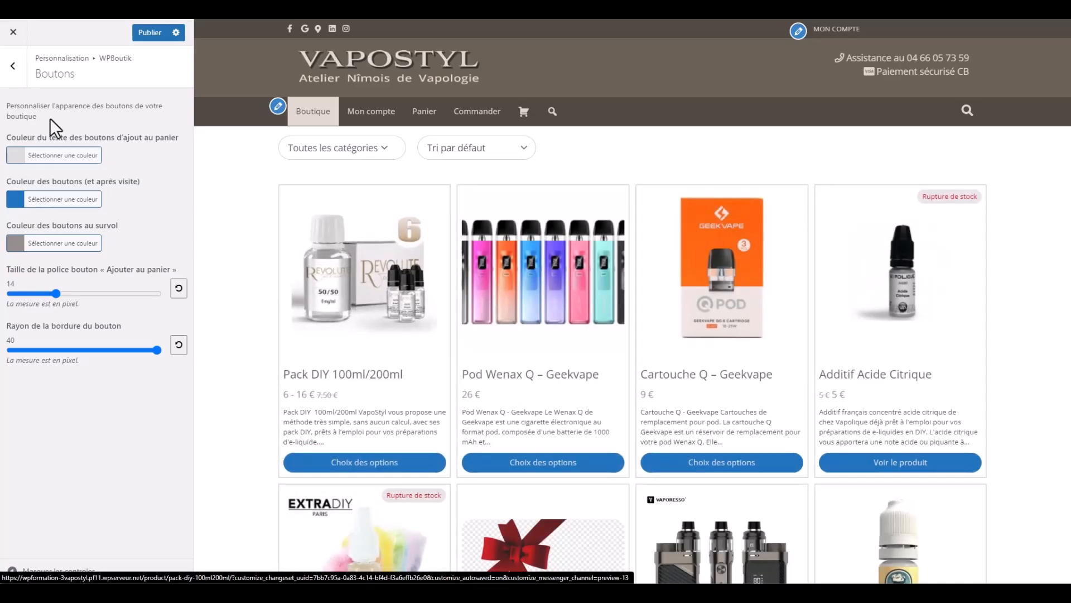
Step: In the display settings, try 3 and 6 desktop product columns, and reset the column count to the default of 4
left_click(13, 65)
left_click(76, 189)
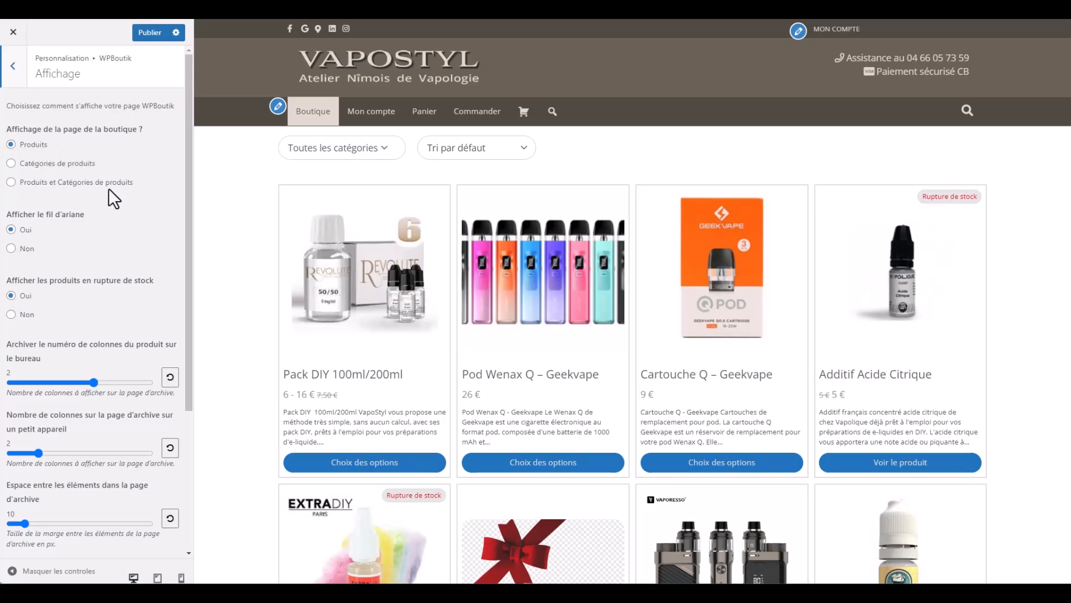
scroll(133, 231, "down", 1)
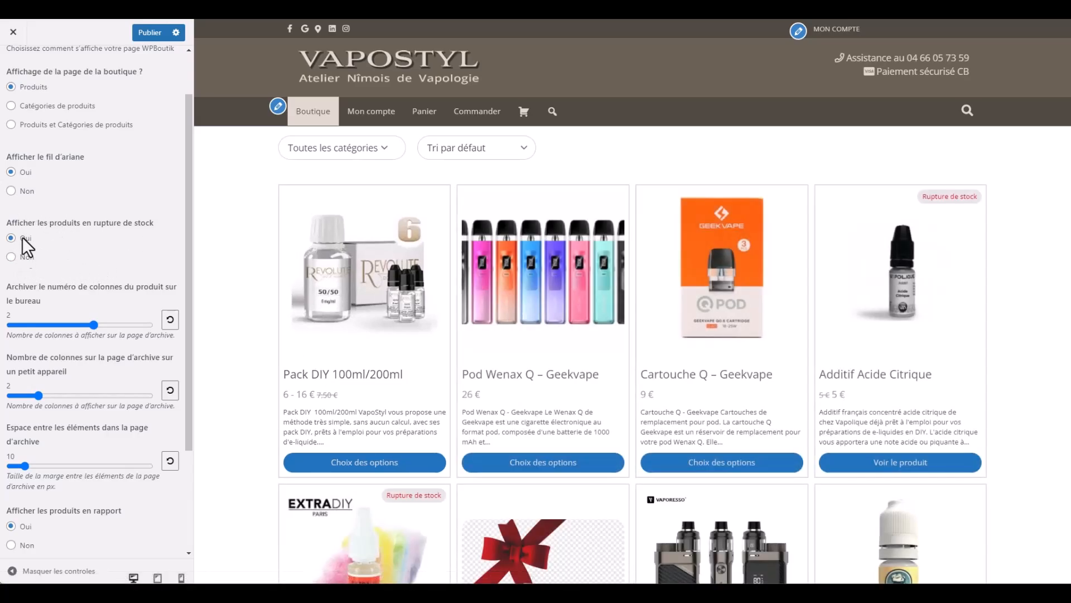
scroll(83, 246, "down", 2)
left_click_drag(94, 210, 67, 210)
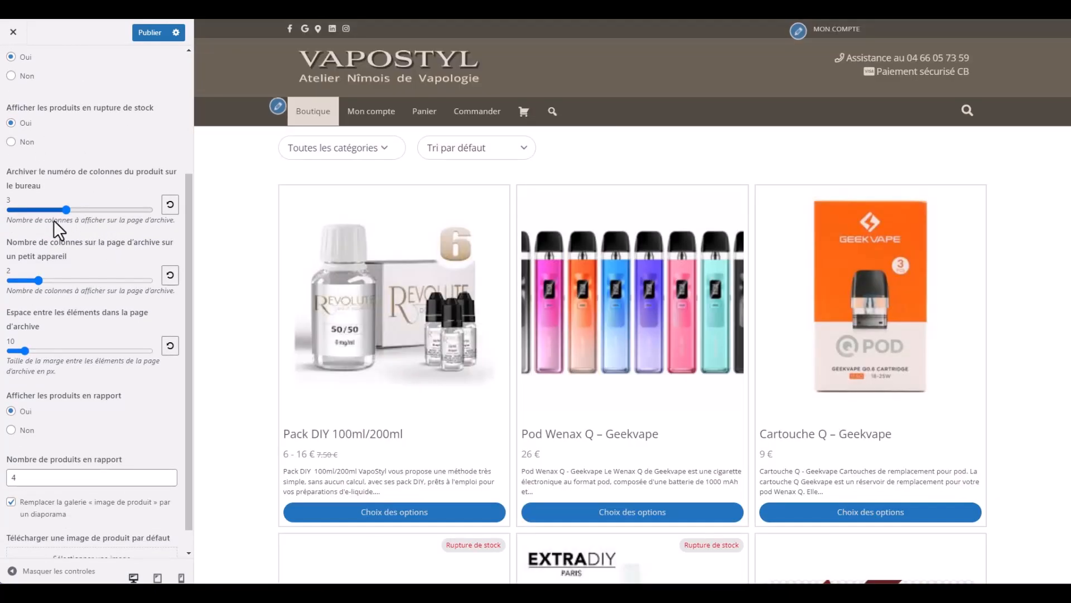
left_click_drag(65, 209, 148, 209)
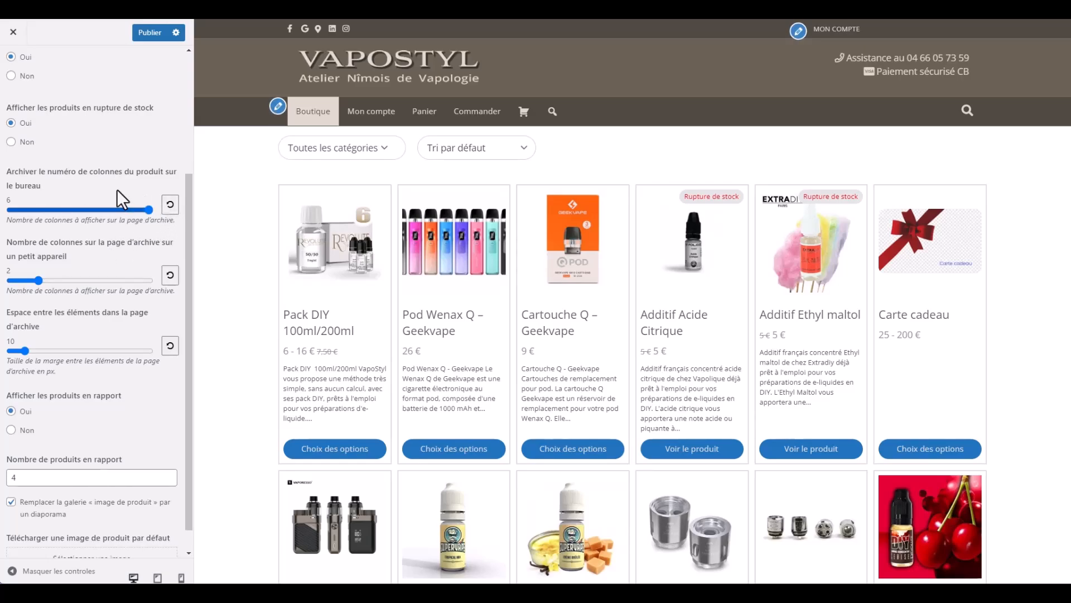
left_click(170, 206)
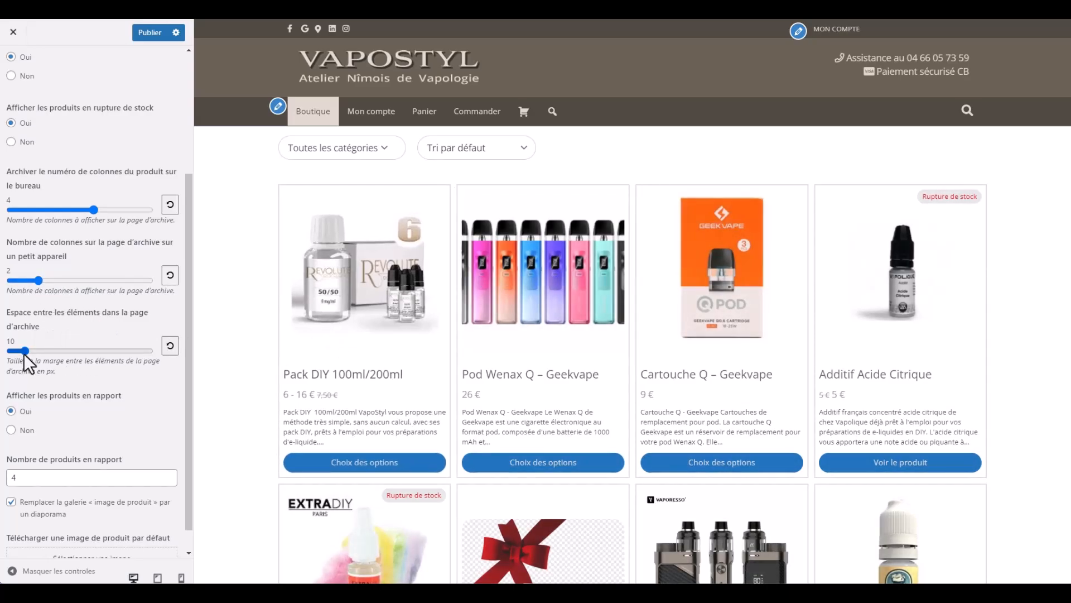
Step: Try a spacing of 34 px between the archive page items and reset it to the default of 15 px
left_click(164, 352)
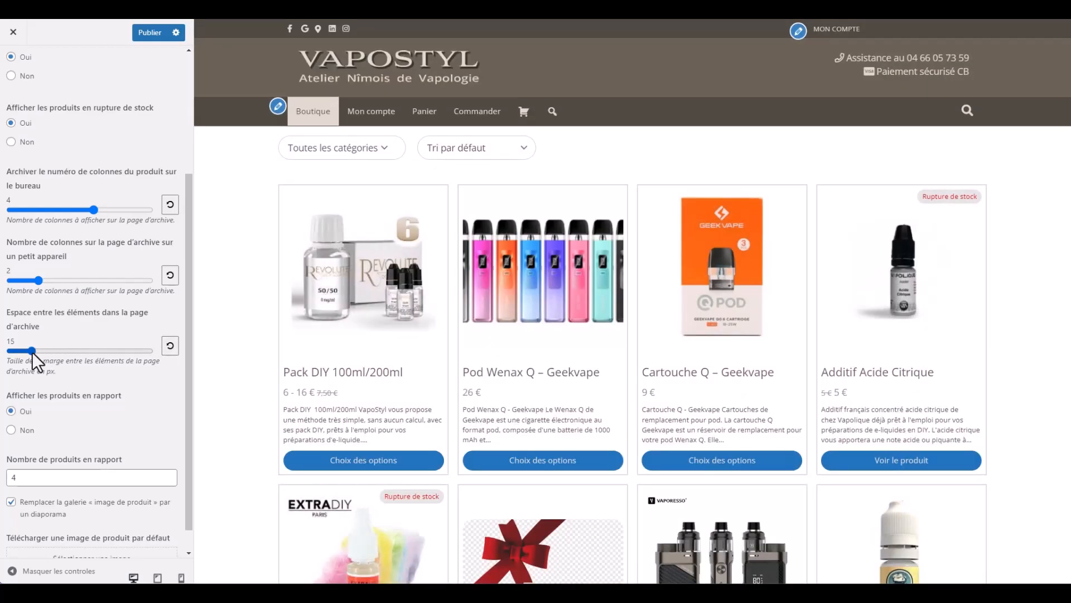
left_click_drag(31, 351, 56, 350)
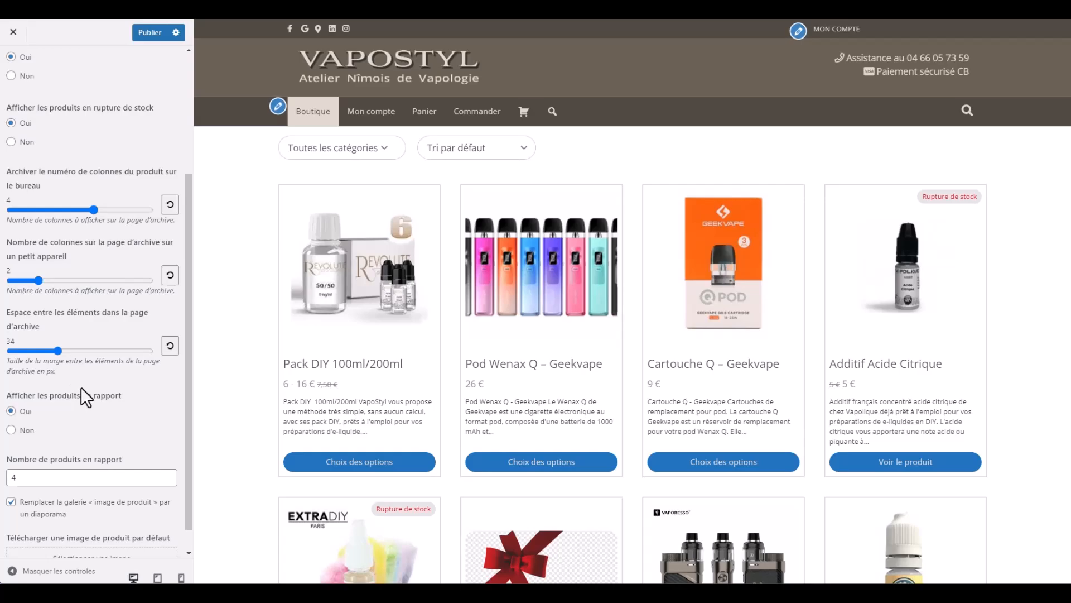
left_click(169, 345)
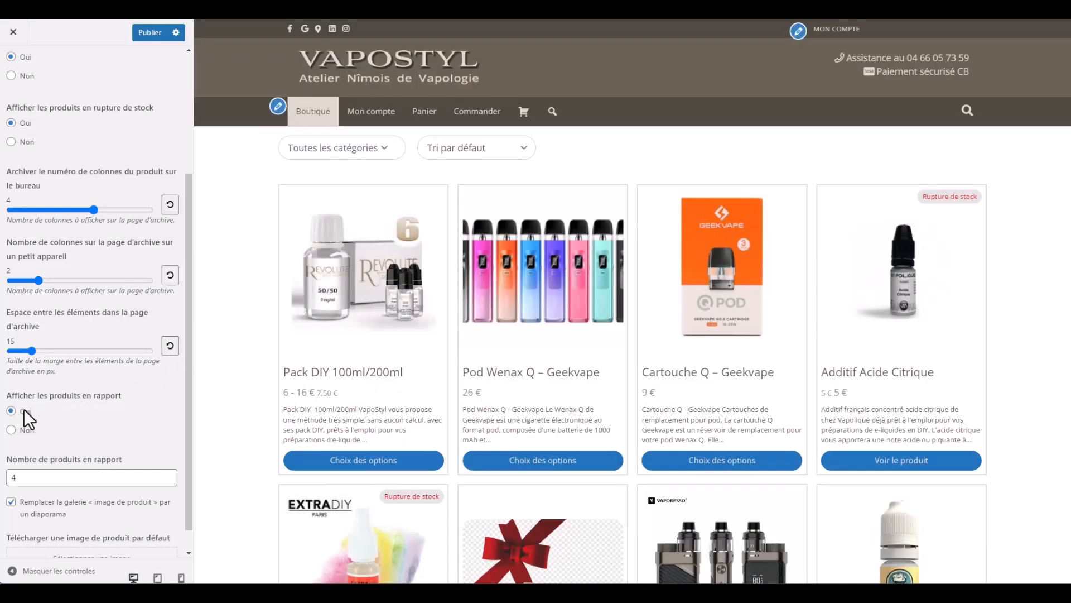
Step: Open the product list settings and look at the colour choices for the product background
scroll(24, 410, "down", 1)
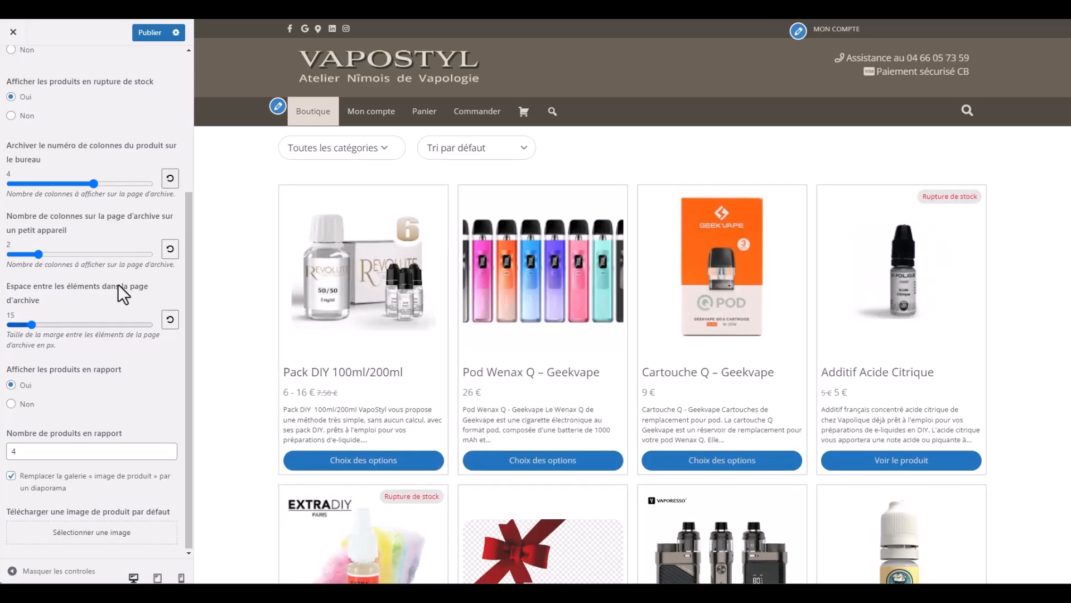
scroll(102, 144, "up", 5)
left_click(12, 67)
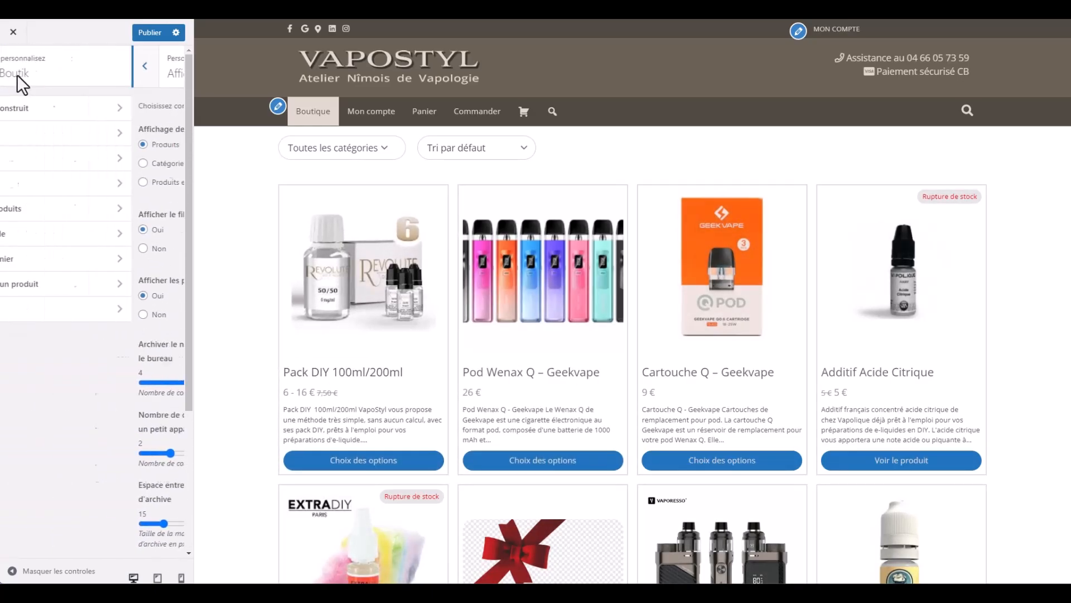
left_click(87, 212)
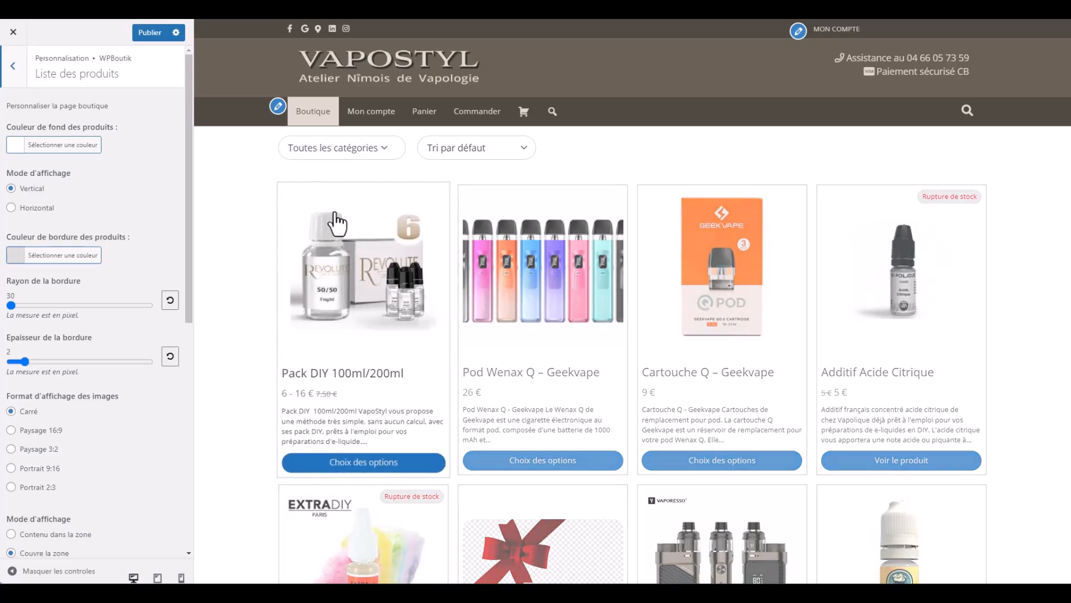
left_click(22, 146)
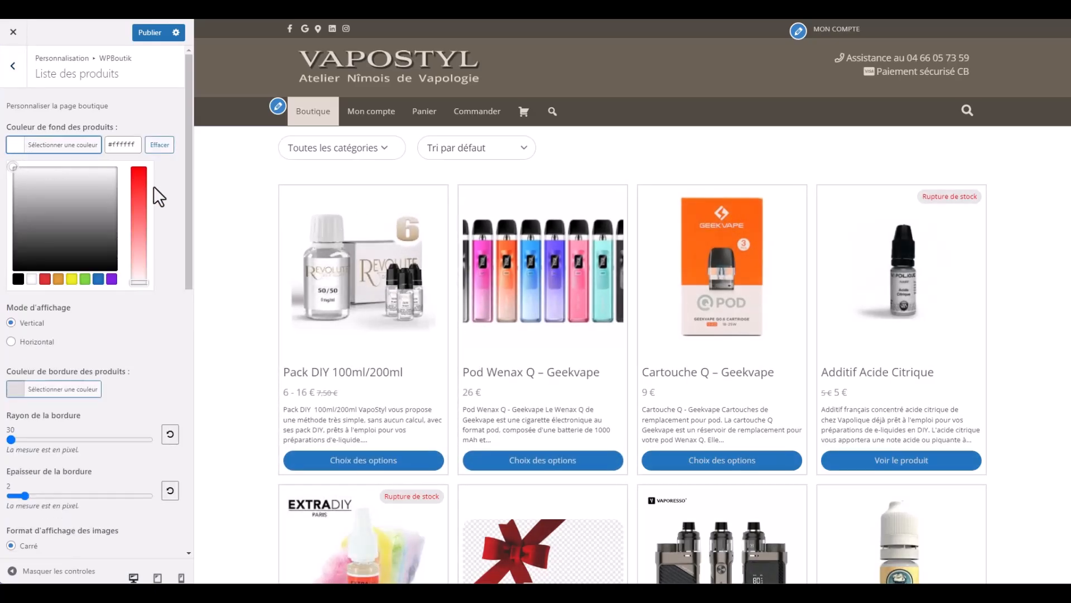
left_click(187, 190)
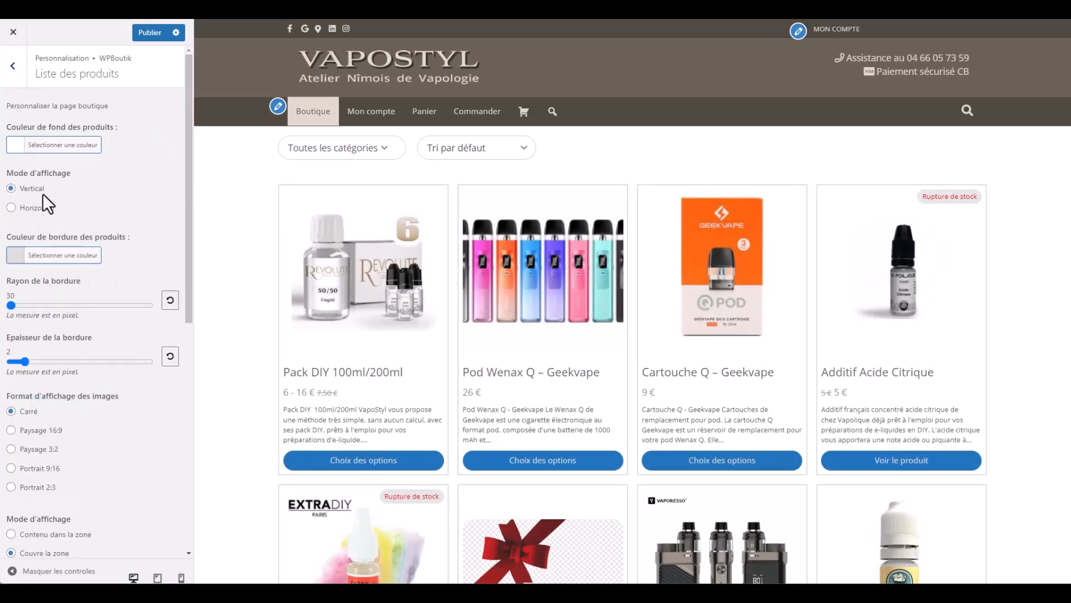
Step: Try the horizontal product layout and the default 30 px border radius, restoring the vertical layout and a 0 px radius
left_click(25, 209)
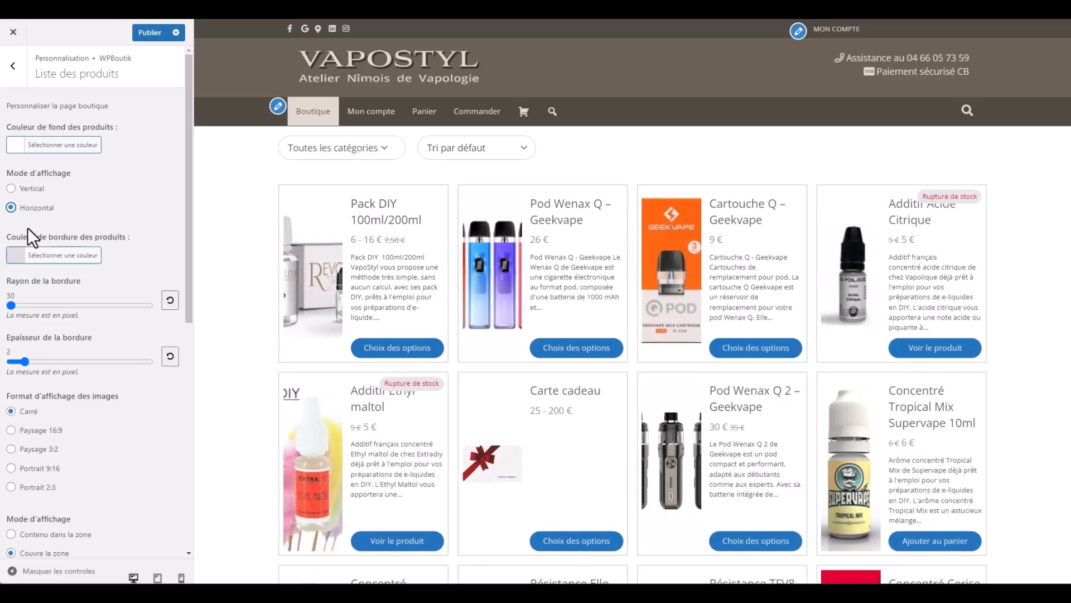
left_click(21, 190)
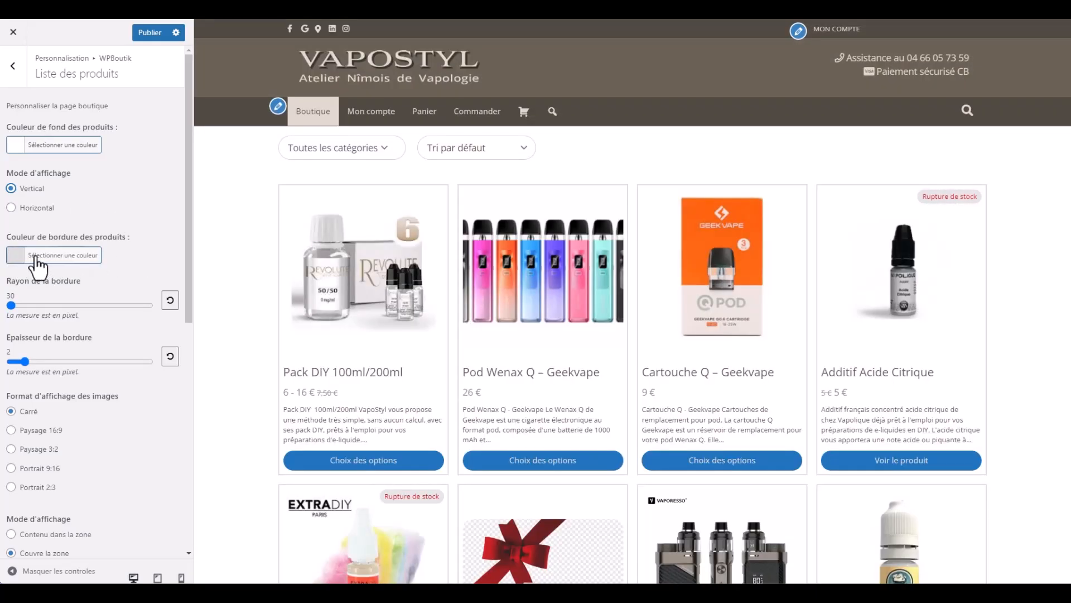
left_click(171, 301)
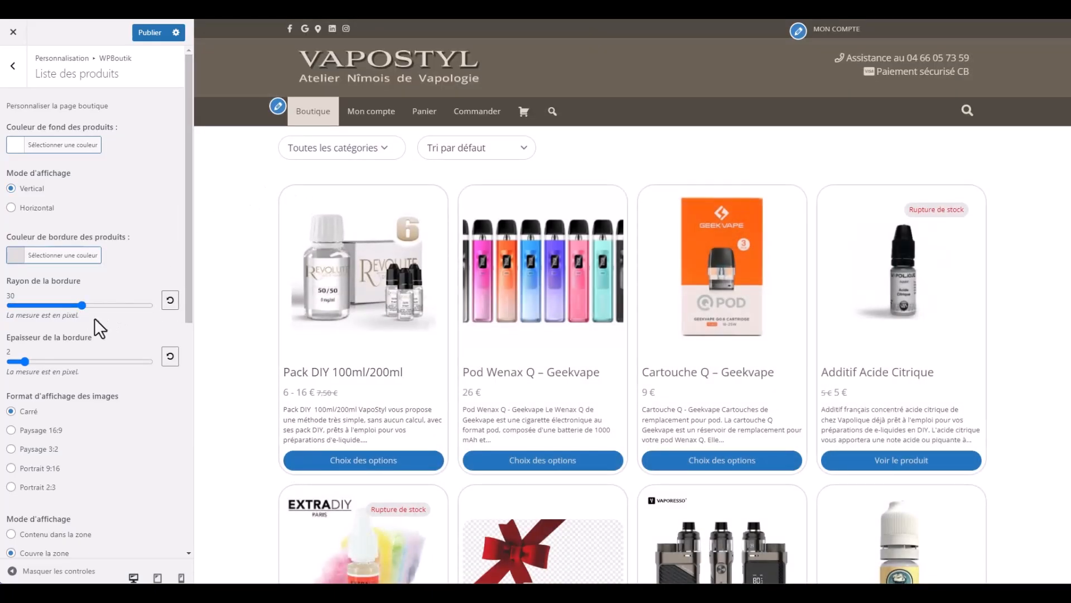
left_click_drag(83, 305, 6, 305)
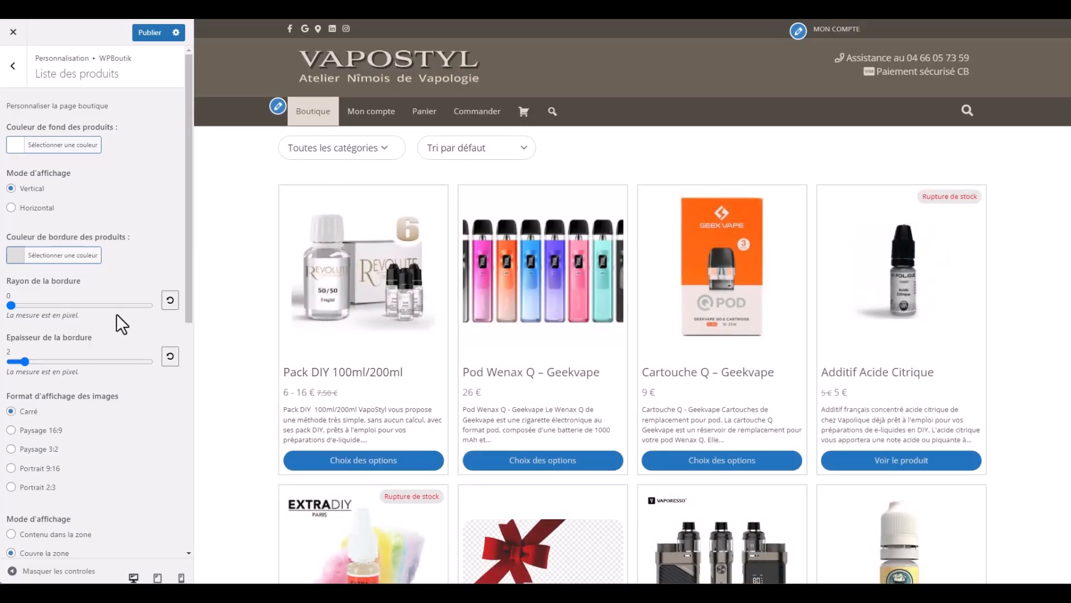
Step: Try product border thicknesses of 1 px and 0 px and restore the thickness to 2 px
scroll(125, 313, "down", 3)
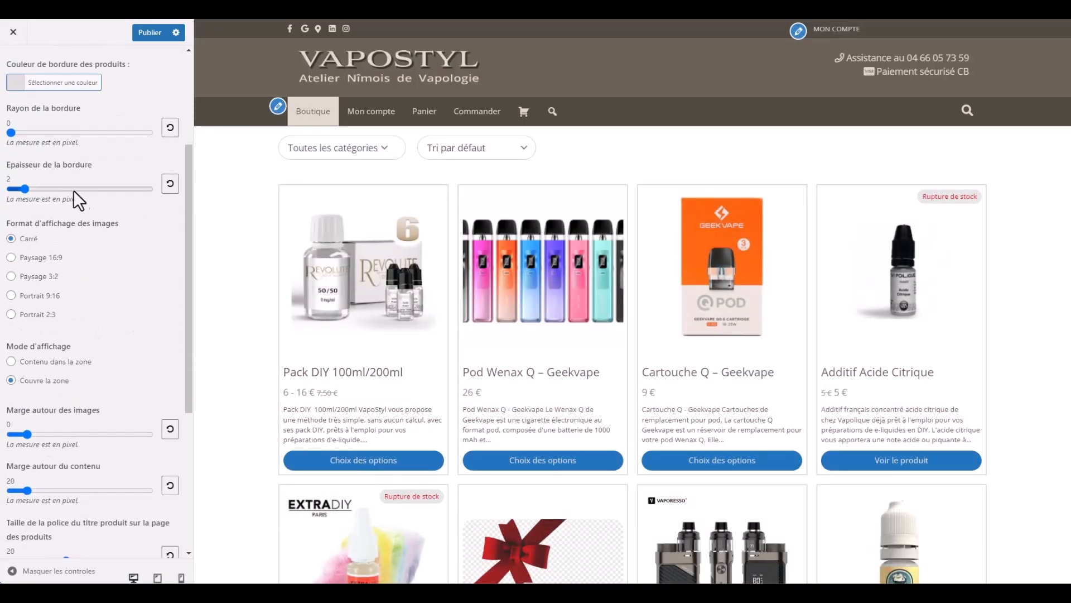
left_click_drag(25, 189, 19, 189)
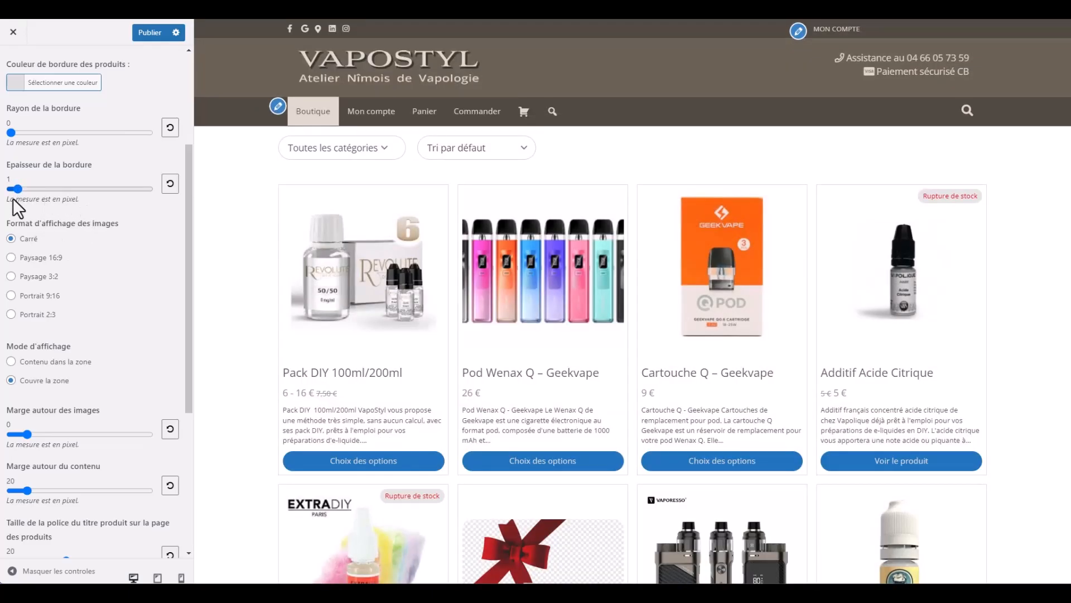
left_click_drag(14, 189, 1, 222)
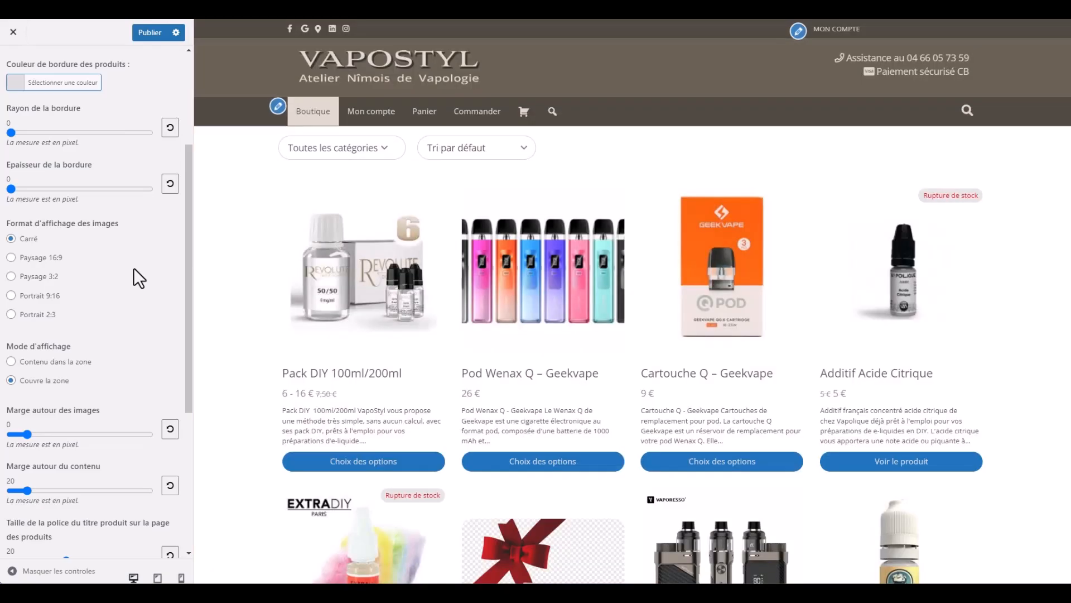
left_click_drag(10, 189, 24, 189)
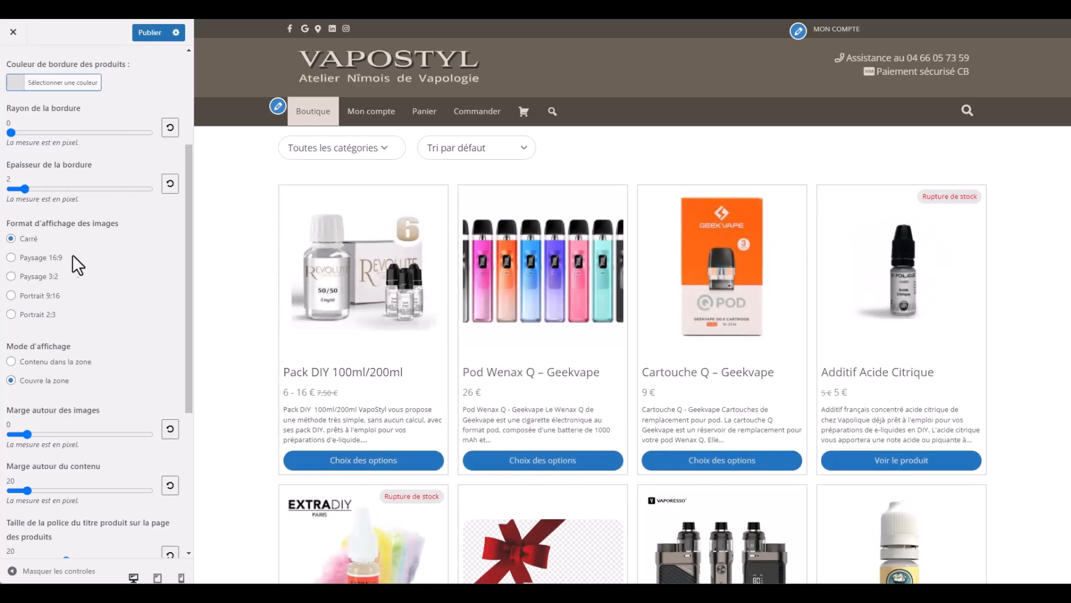
Step: Compare the landscape 16:9 and square product image formats and keep landscape 16:9 (Paysage 16:9)
left_click(31, 258)
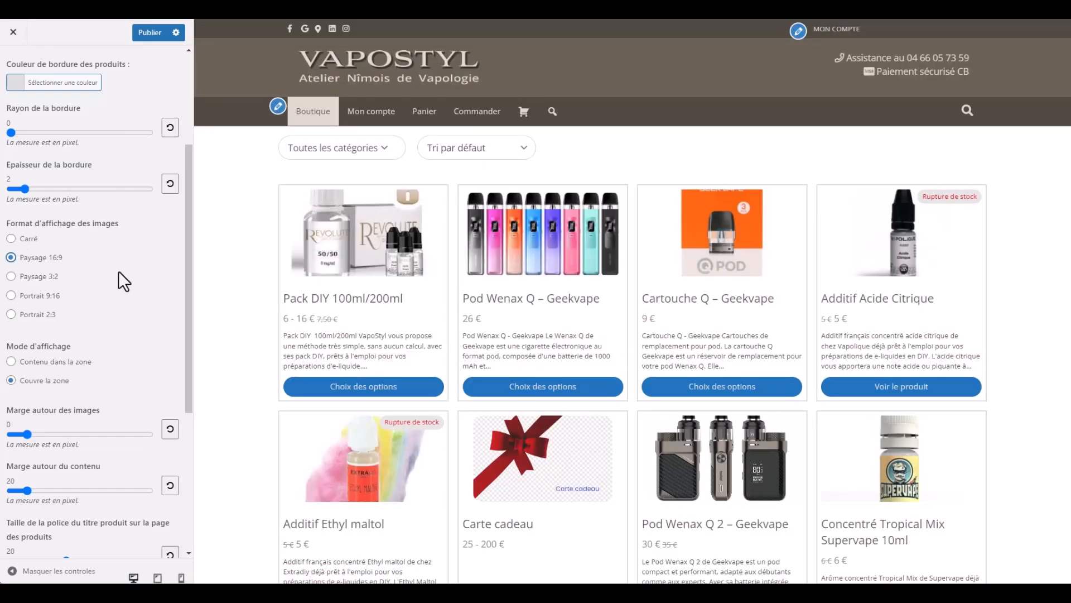
left_click(11, 238)
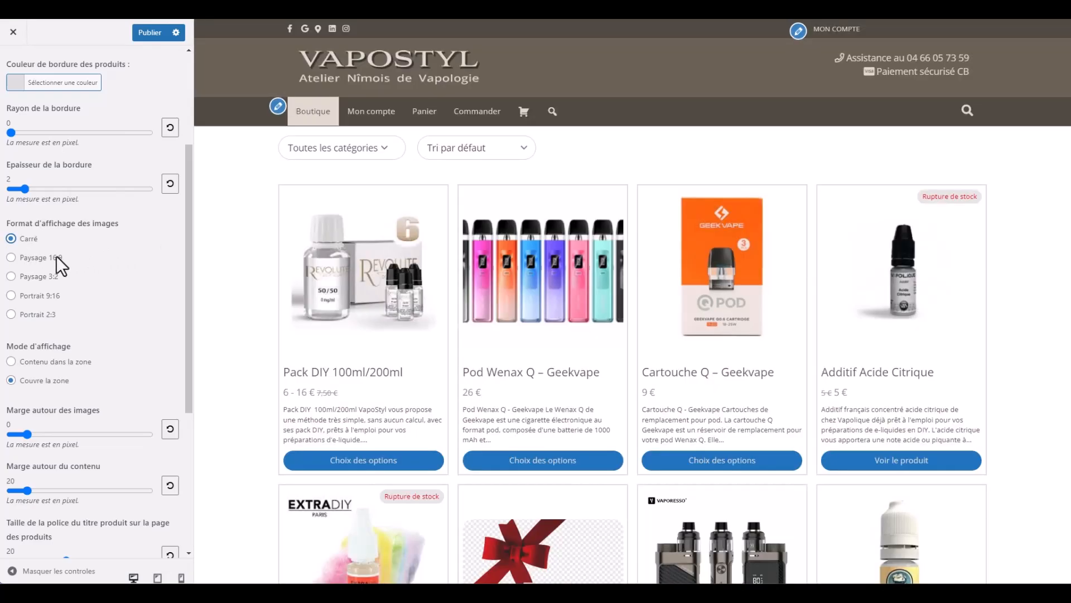
left_click(11, 257)
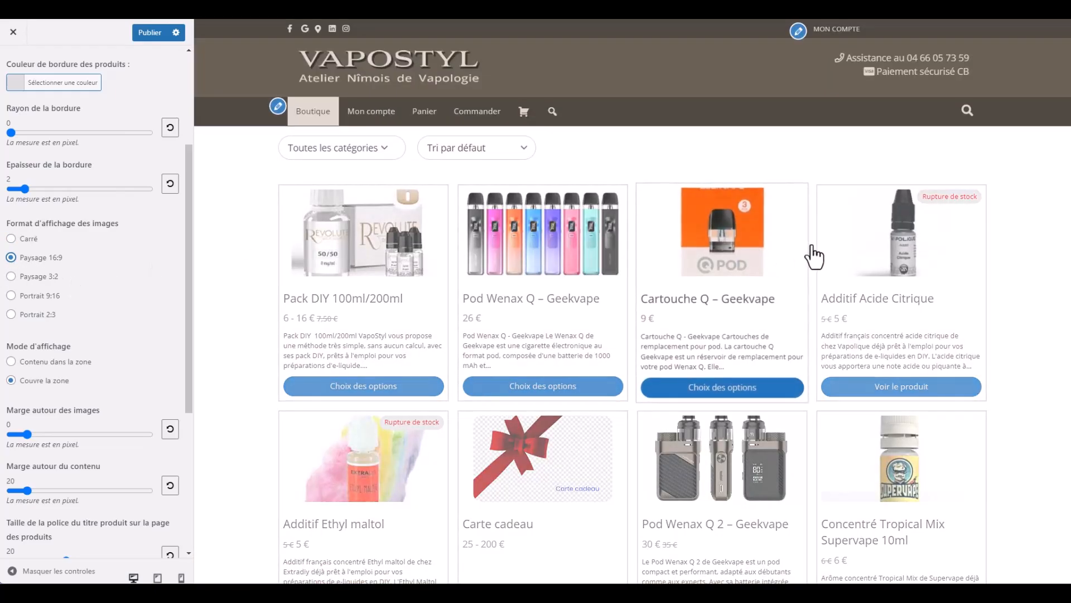
Step: Hide the product descriptions in the product list and show them again
scroll(91, 315, "down", 2)
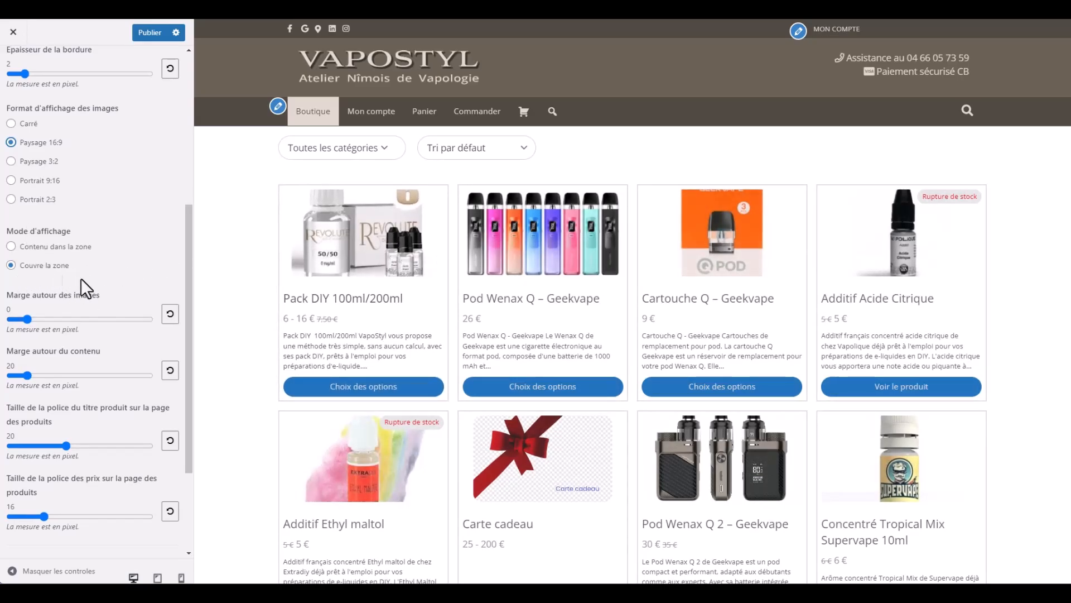
scroll(63, 273, "down", 2)
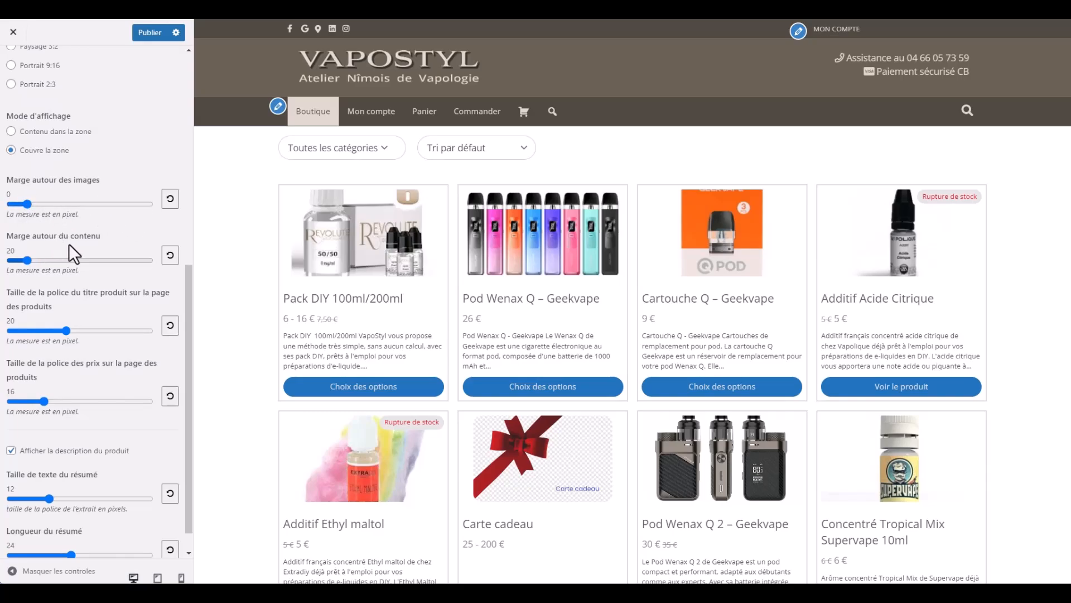
scroll(128, 307, "down", 1)
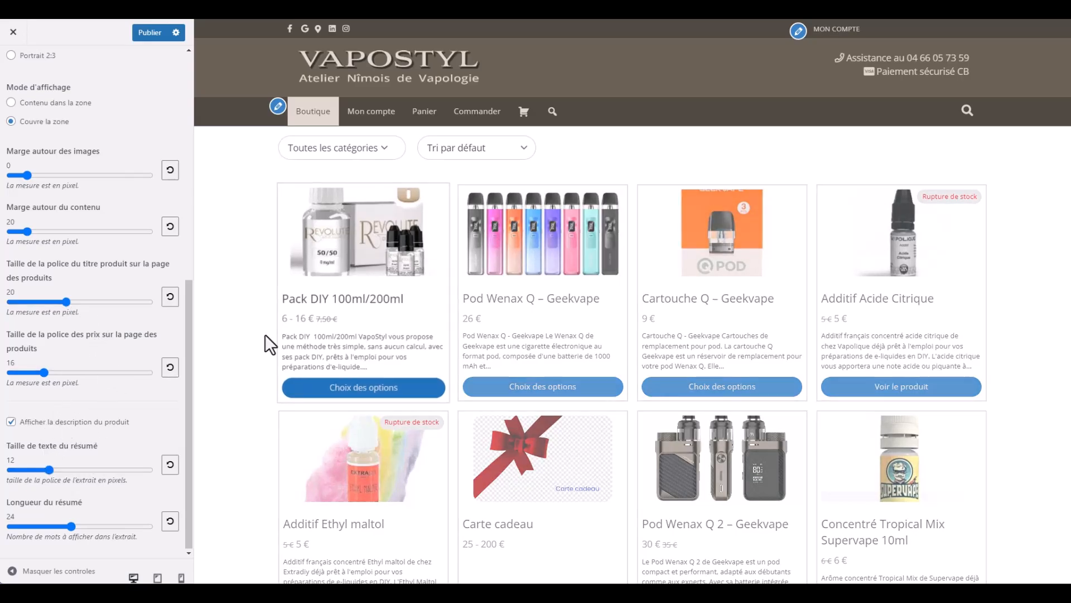
left_click(11, 421)
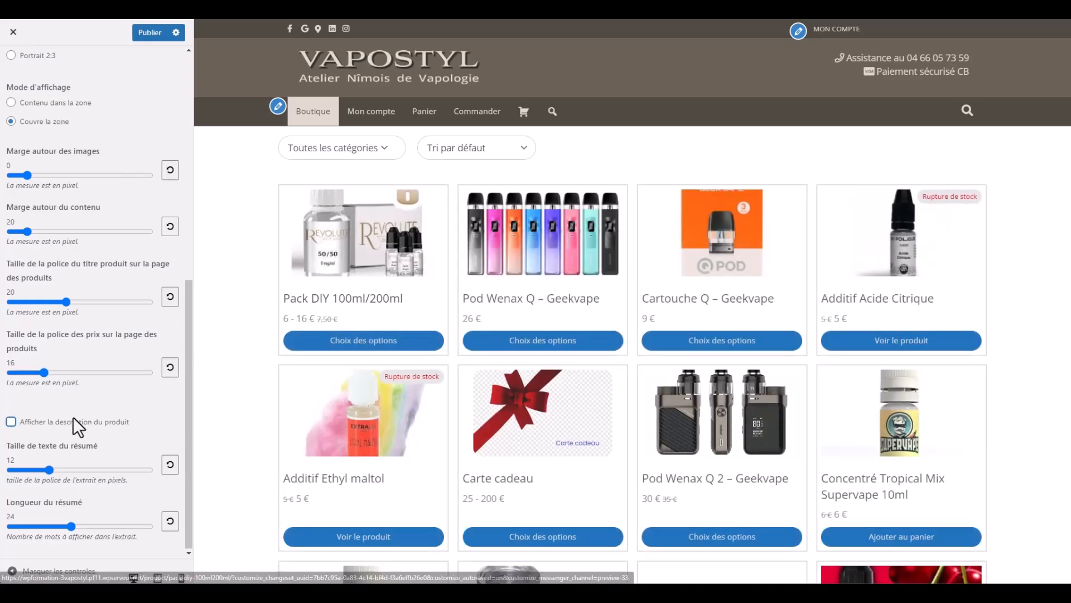
left_click(11, 422)
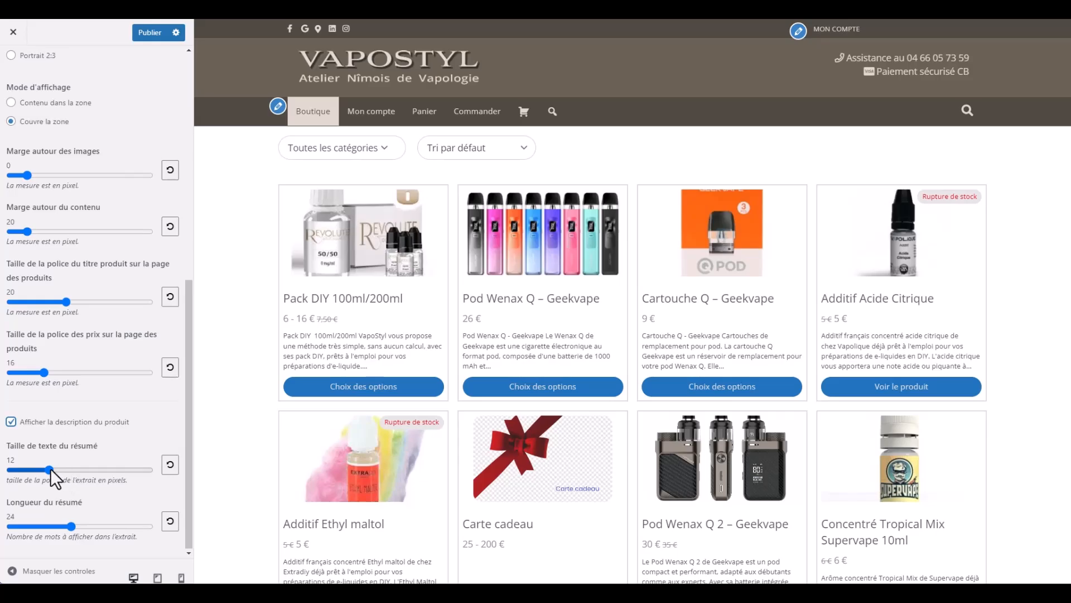
Step: Set the product summary's text size to 14 px and its length to 34 words, and check the product grid
left_click_drag(49, 472, 67, 471)
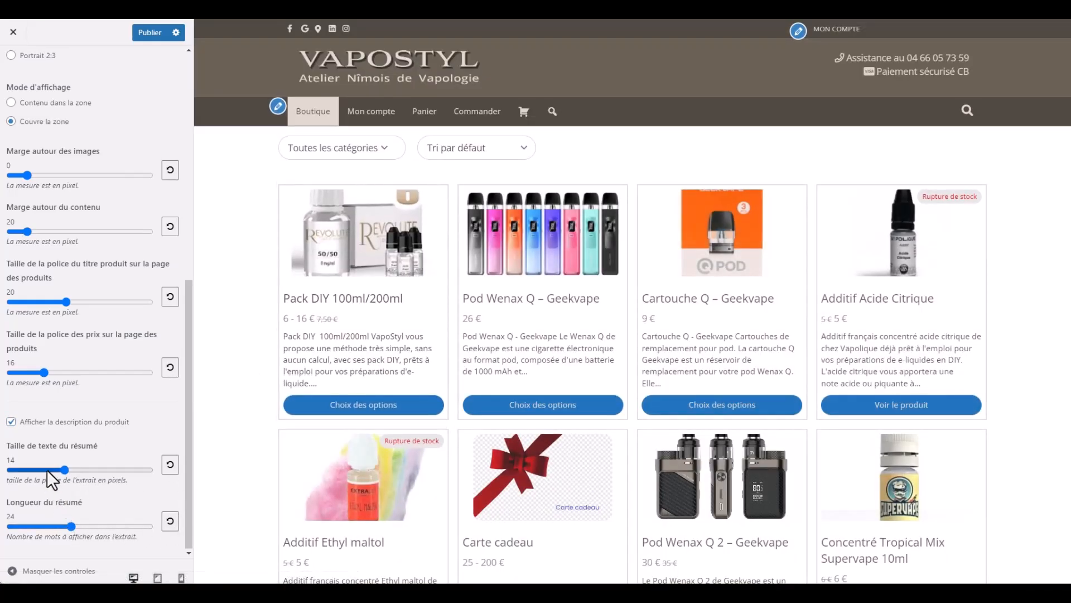
left_click_drag(75, 526, 96, 528)
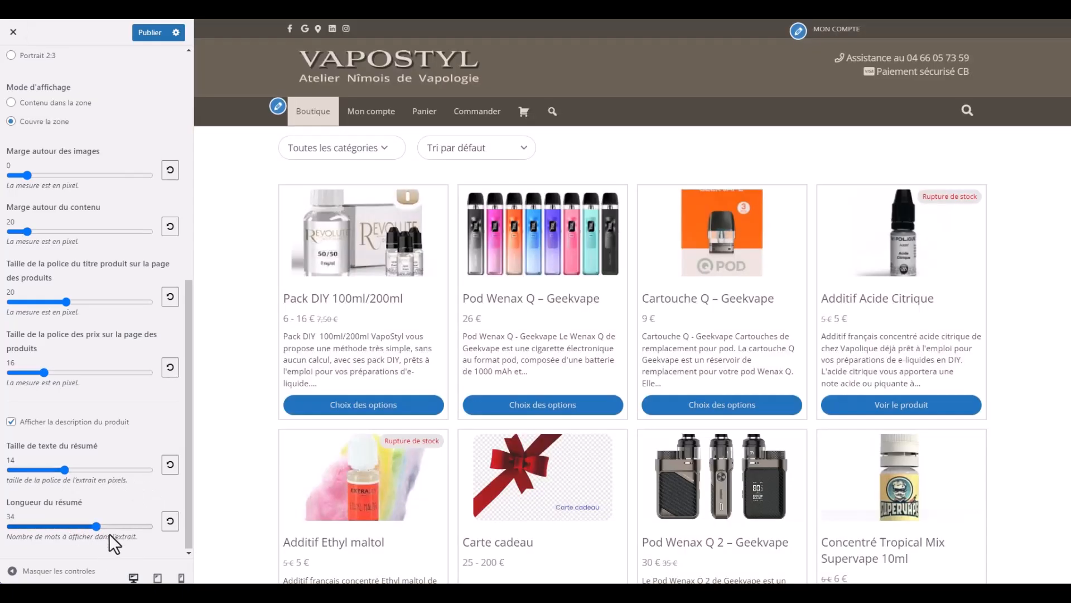
scroll(503, 377, "down", 6)
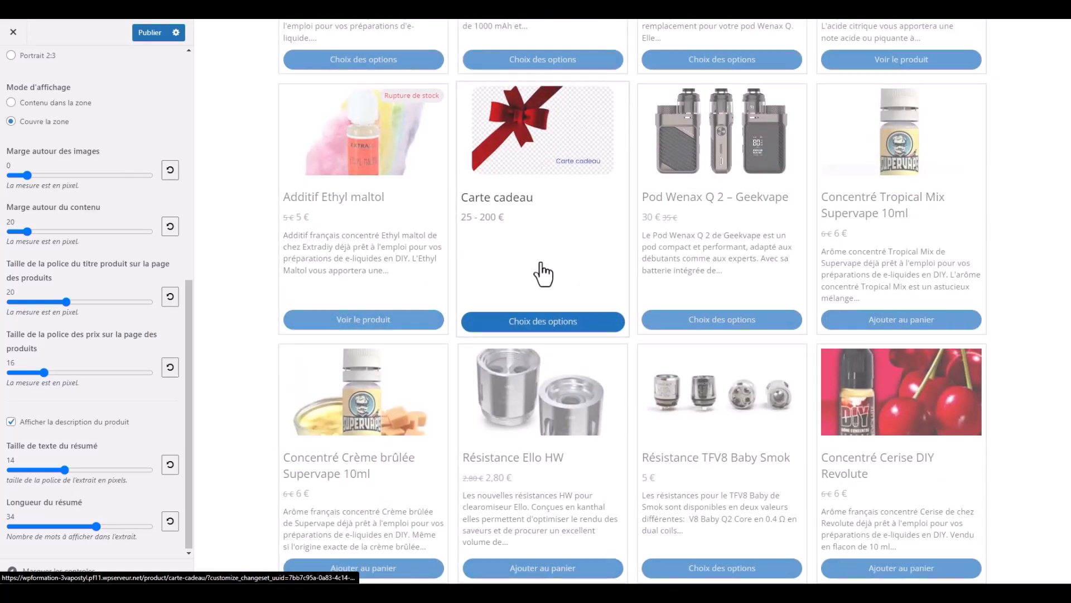
Step: Review the sidebar position options for the product, archive and cart pages
scroll(84, 399, "up", 8)
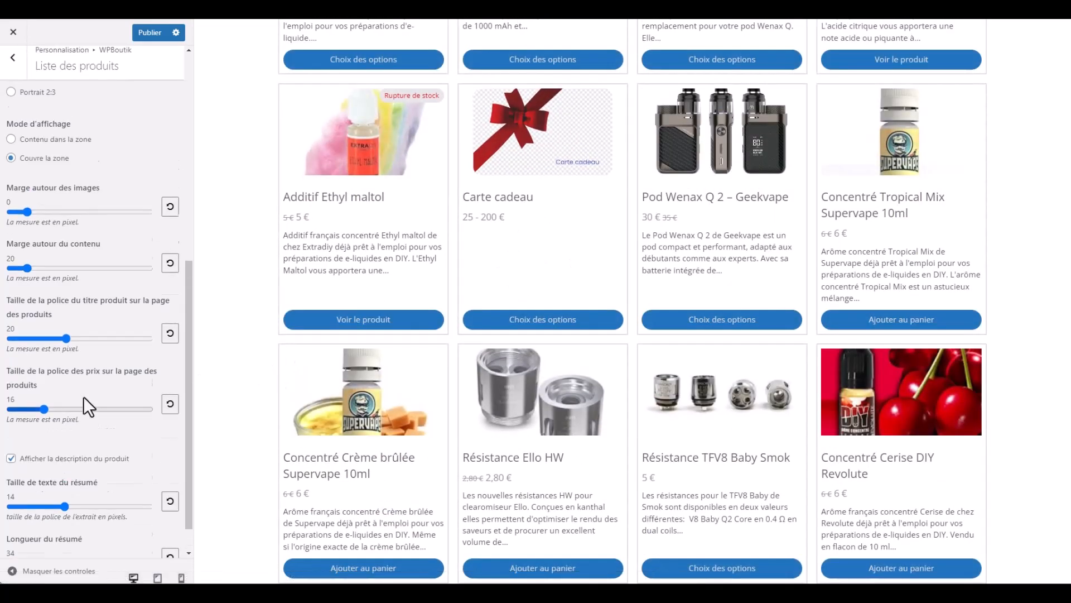
left_click(15, 67)
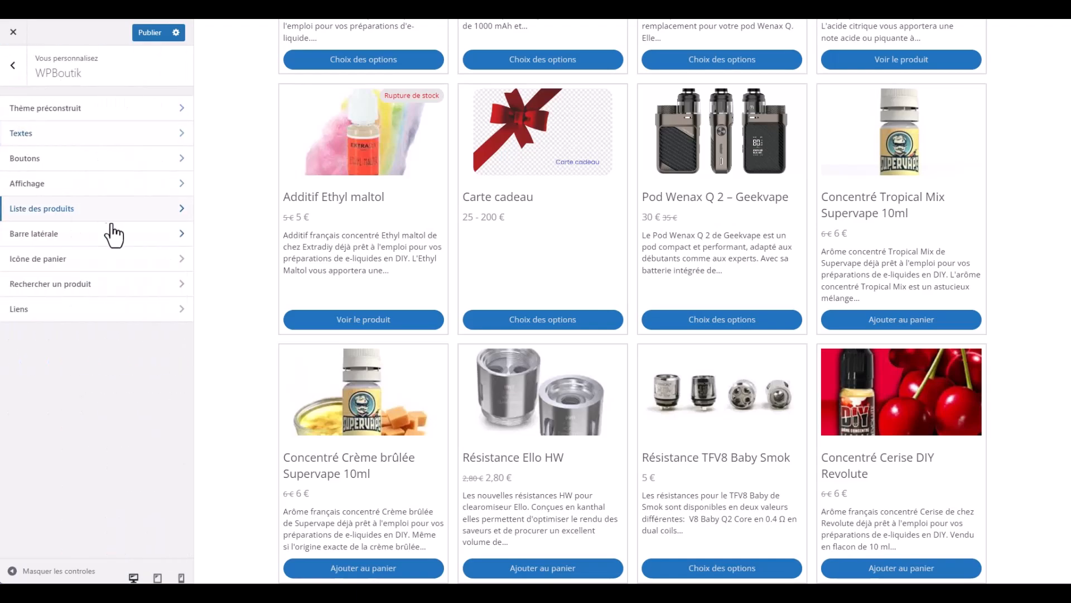
left_click(82, 230)
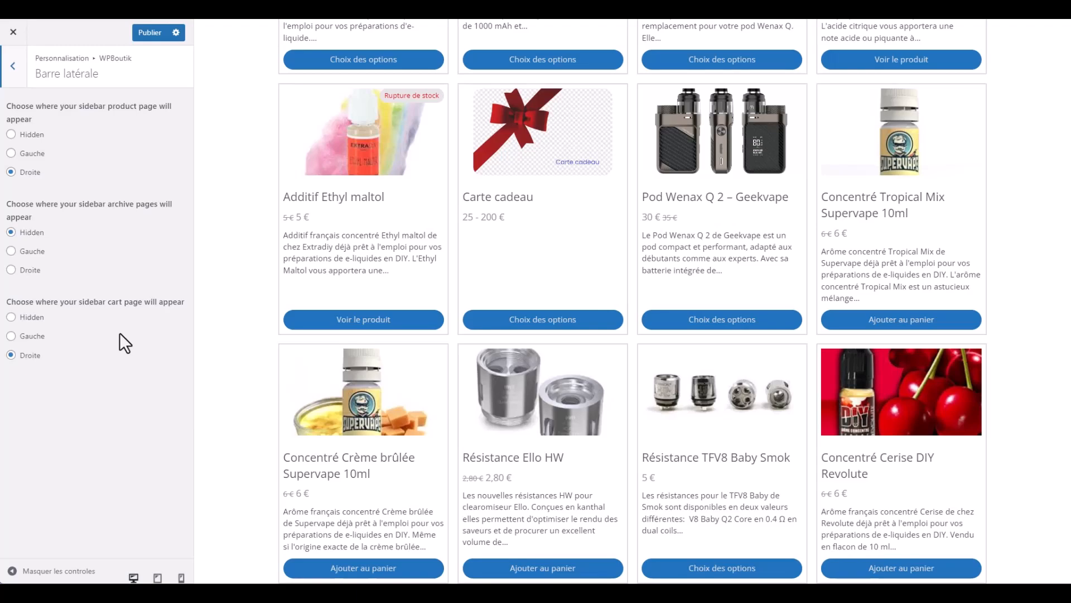
left_click(13, 66)
Step: In the cart icon settings, keep the header menu, choose the bag icon and set its size to 24 px
left_click(98, 269)
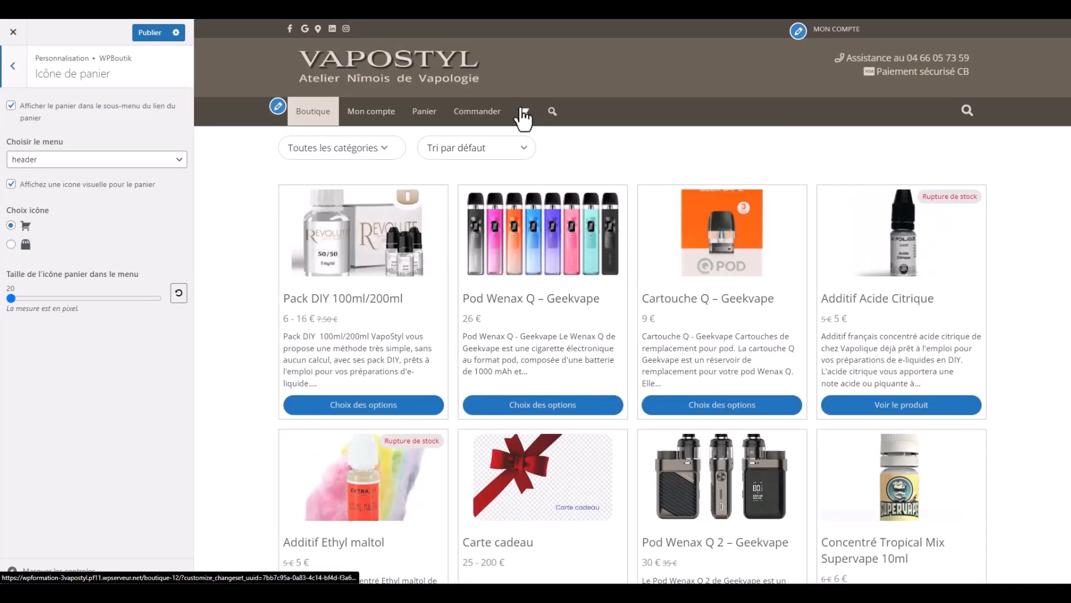
left_click(84, 160)
left_click(86, 162)
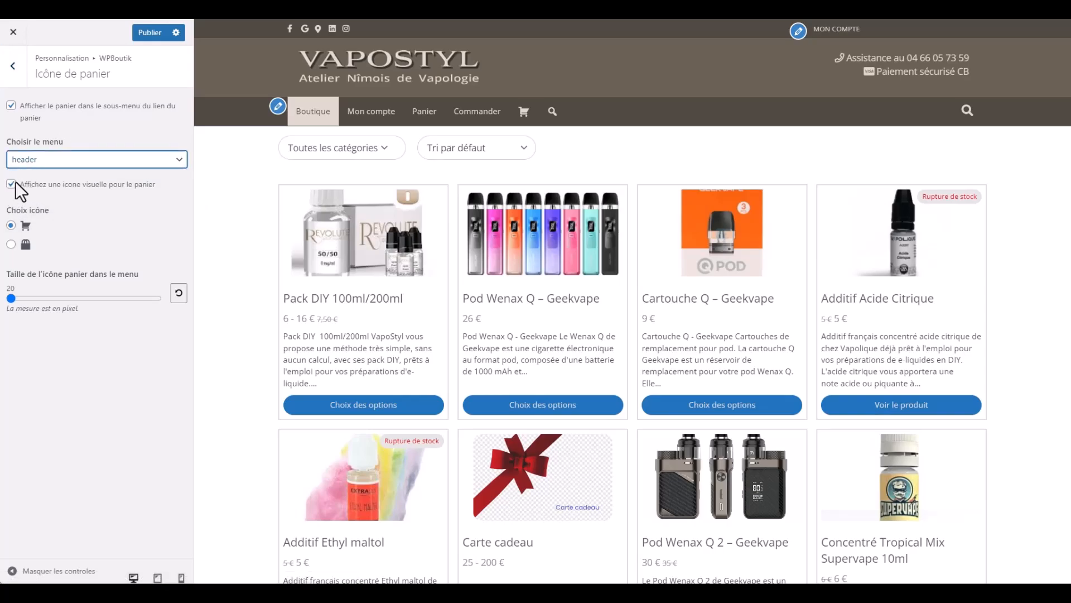
left_click(11, 244)
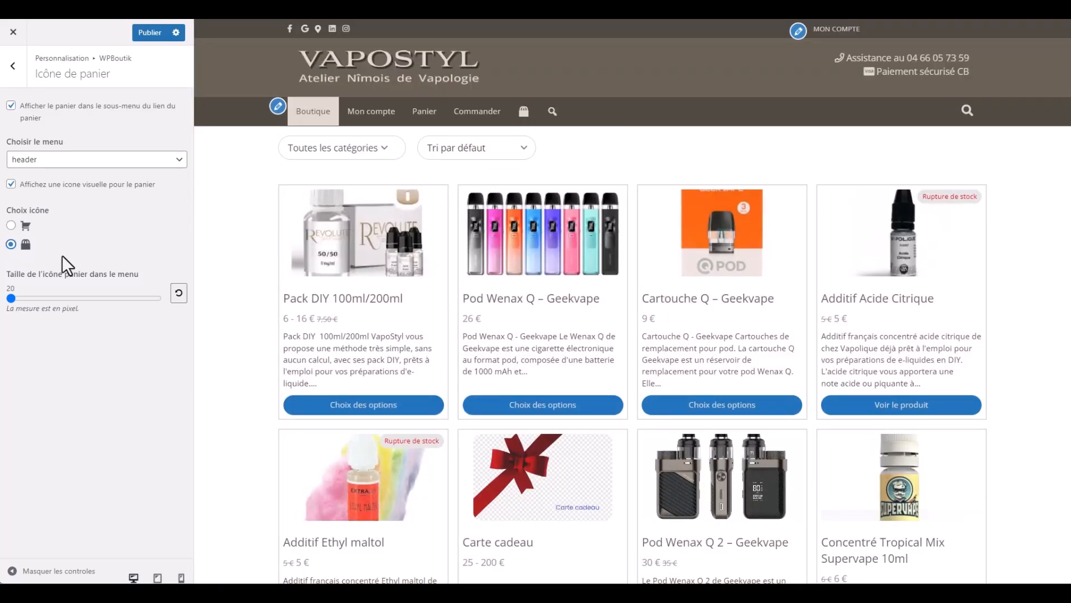
left_click_drag(11, 298, 68, 297)
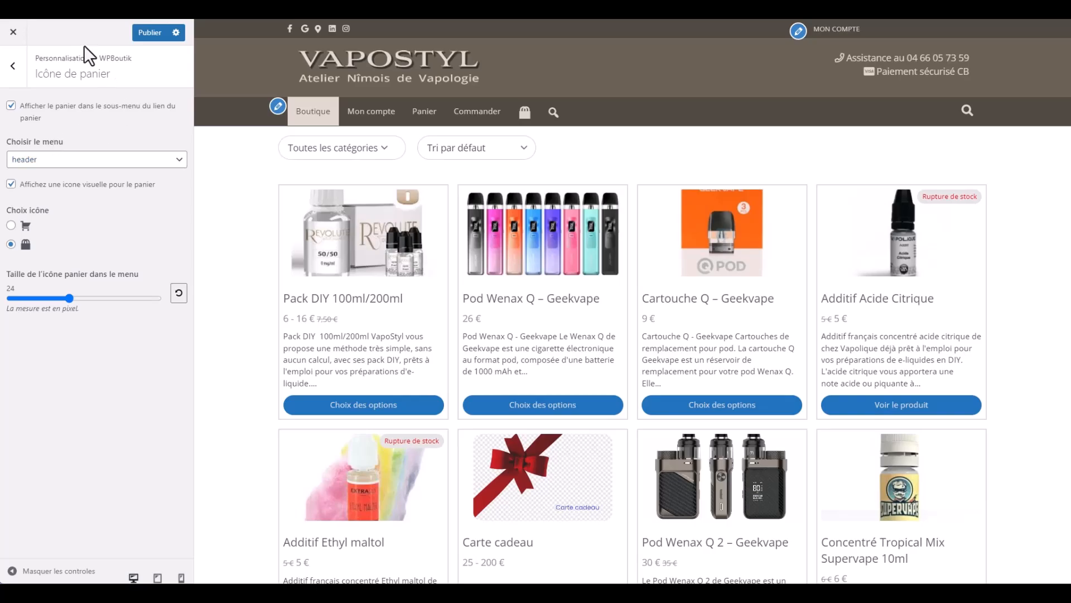
Step: Review the product search settings and the links to the WPBoutik widgets, pages, products and profile
left_click(13, 65)
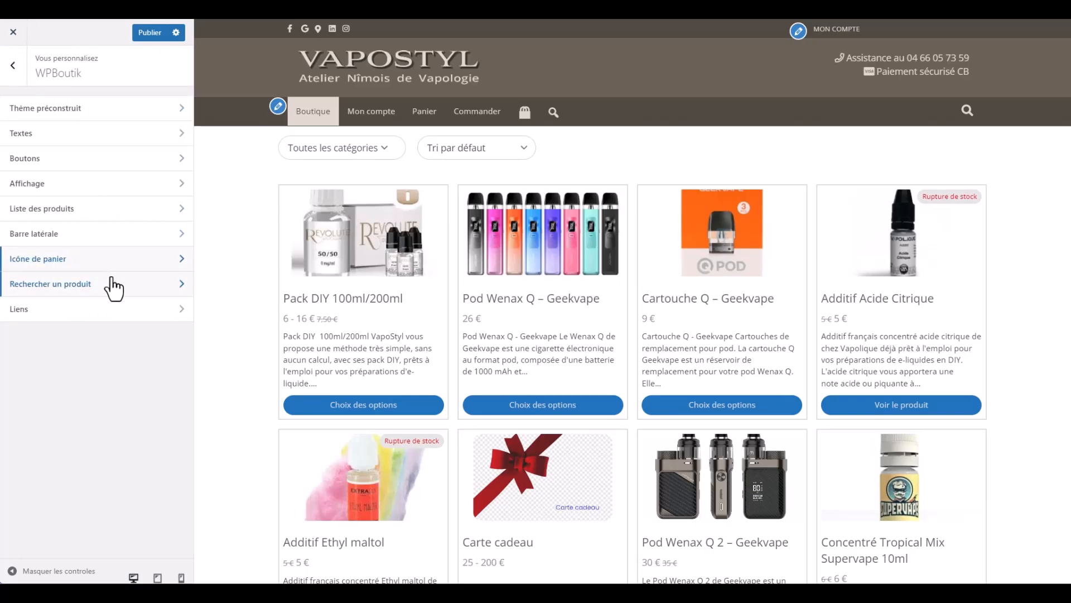
left_click(122, 289)
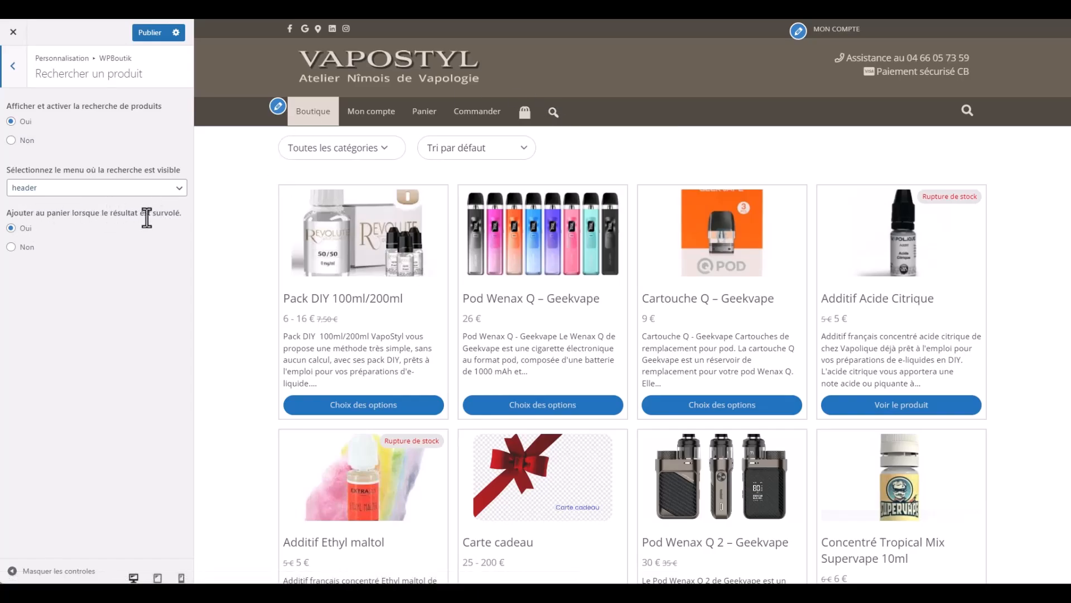
left_click(13, 67)
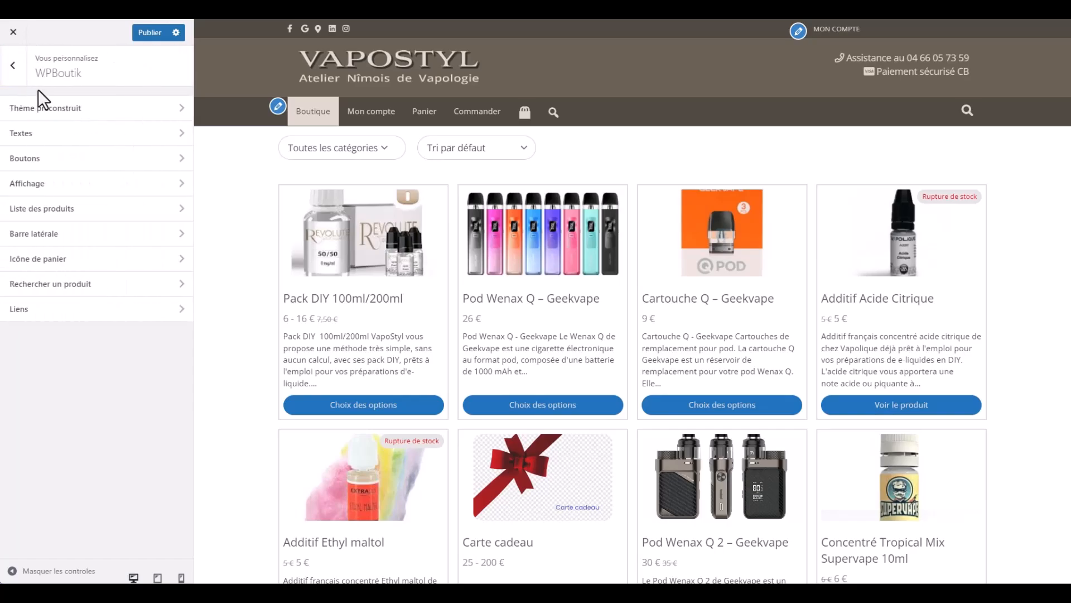
left_click(92, 311)
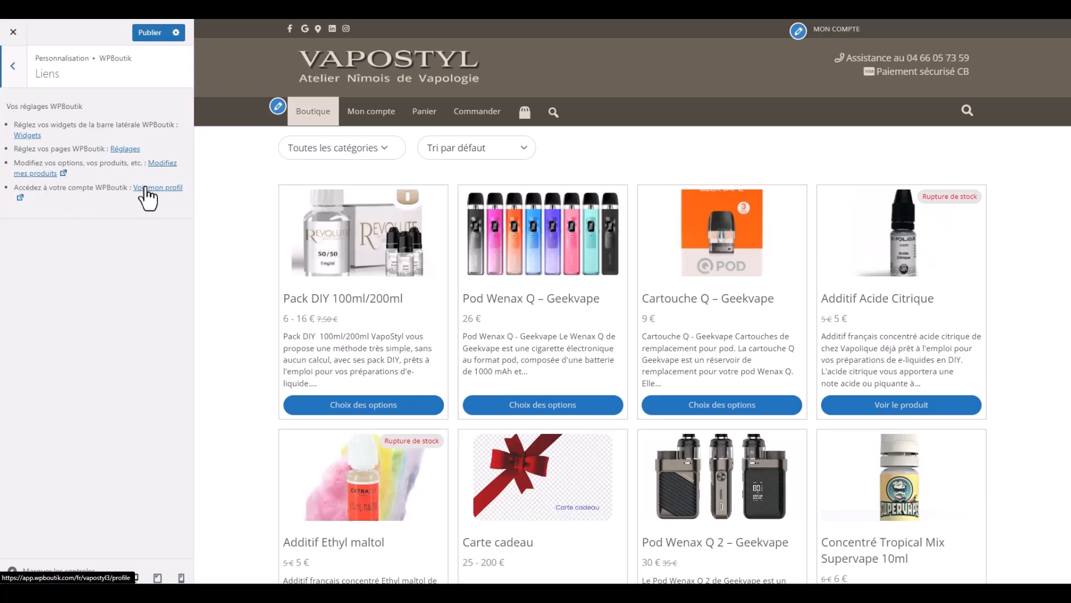
Step: Review the archive sidebar's widgets, including the Nouveaux Produits, Mis en Avant and Meilleures Ventes lists
left_click(13, 66)
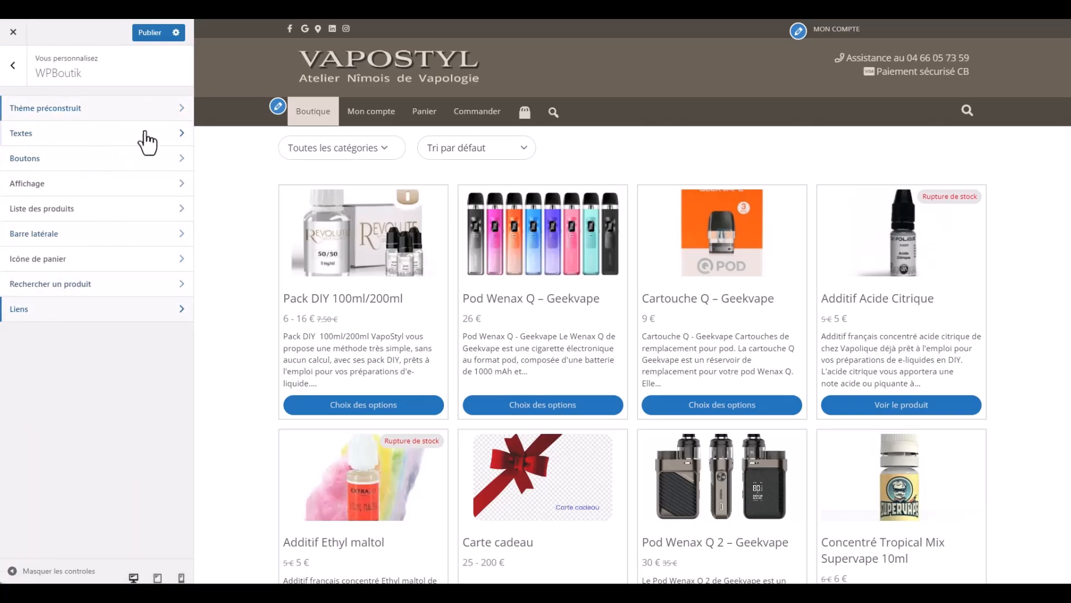
left_click(13, 65)
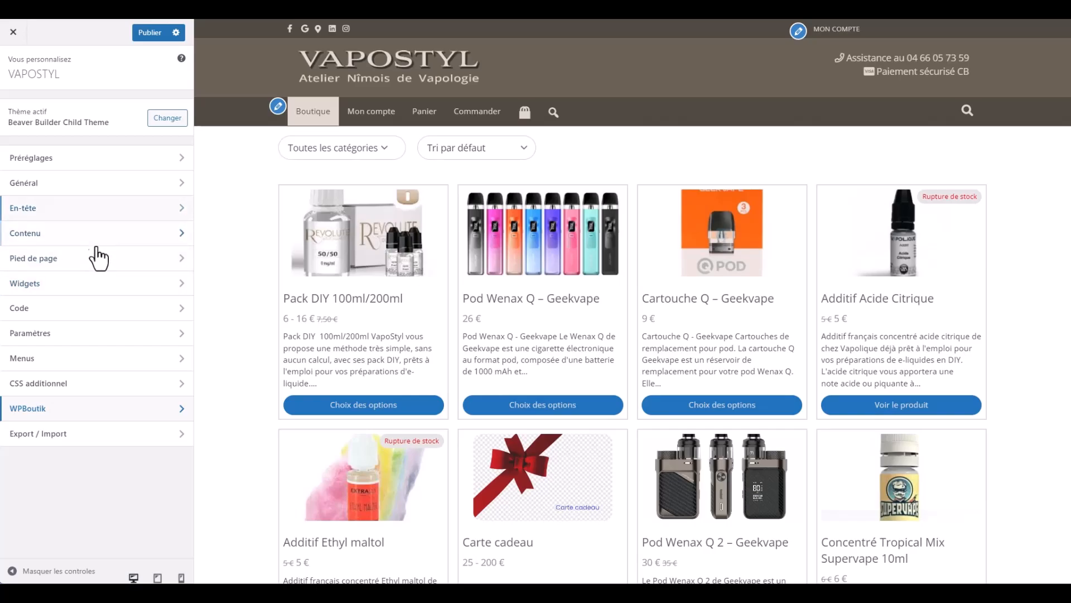
left_click(96, 283)
left_click(94, 115)
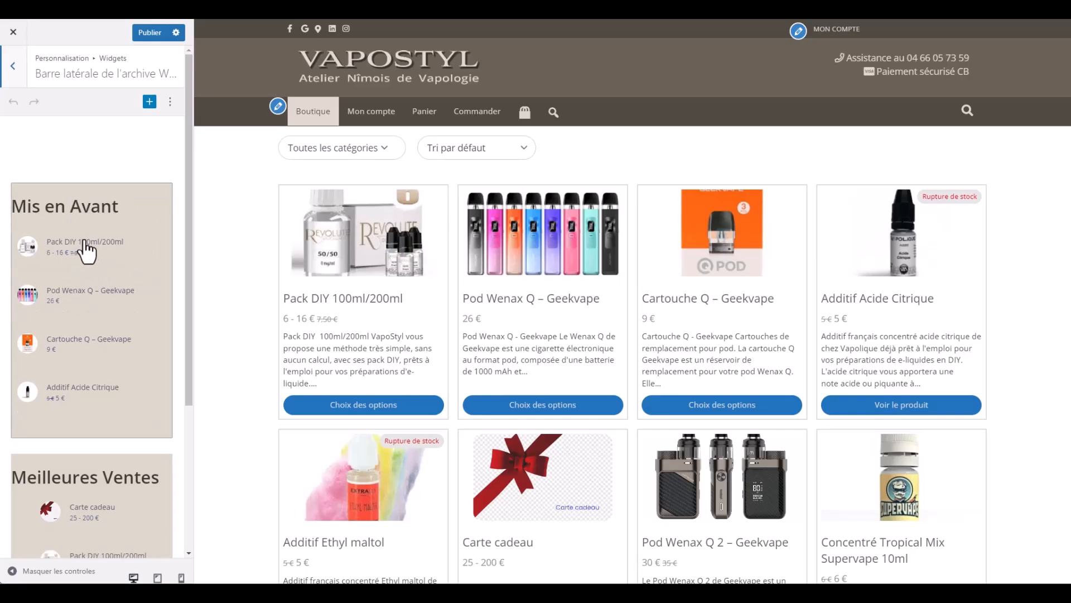
scroll(123, 245, "down", 5)
scroll(115, 277, "down", 4)
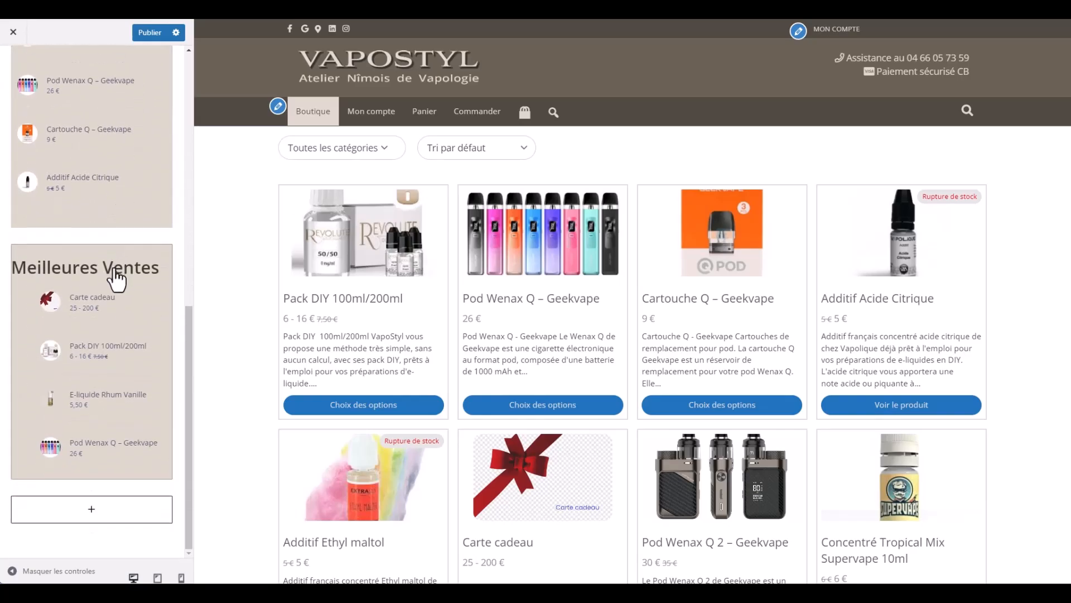
scroll(114, 276, "up", 10)
scroll(119, 270, "down", 9)
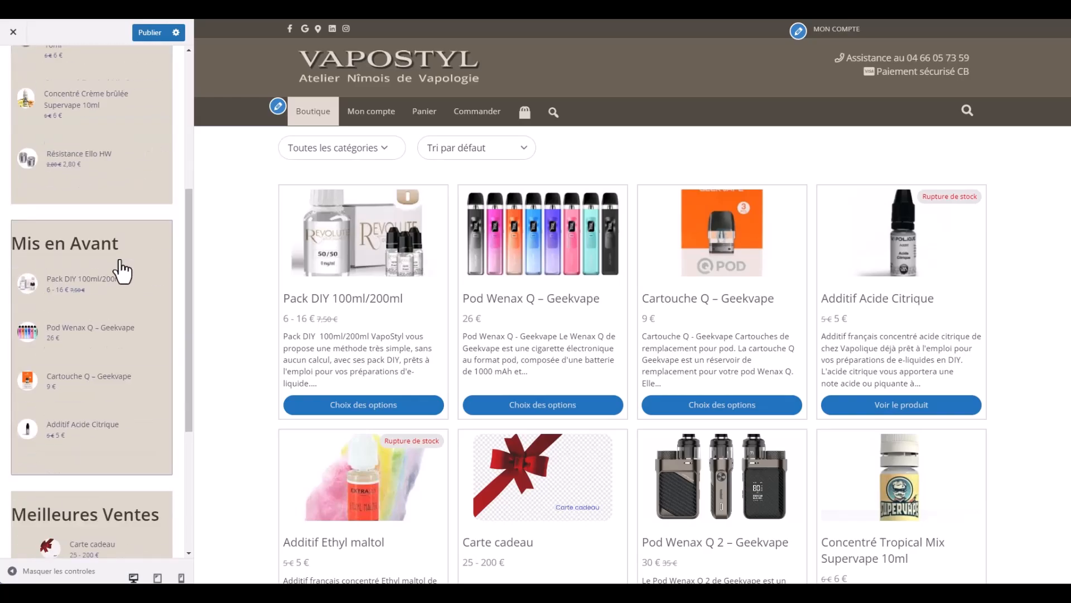
scroll(81, 136, "up", 2)
scroll(120, 337, "down", 1)
scroll(120, 338, "down", 1)
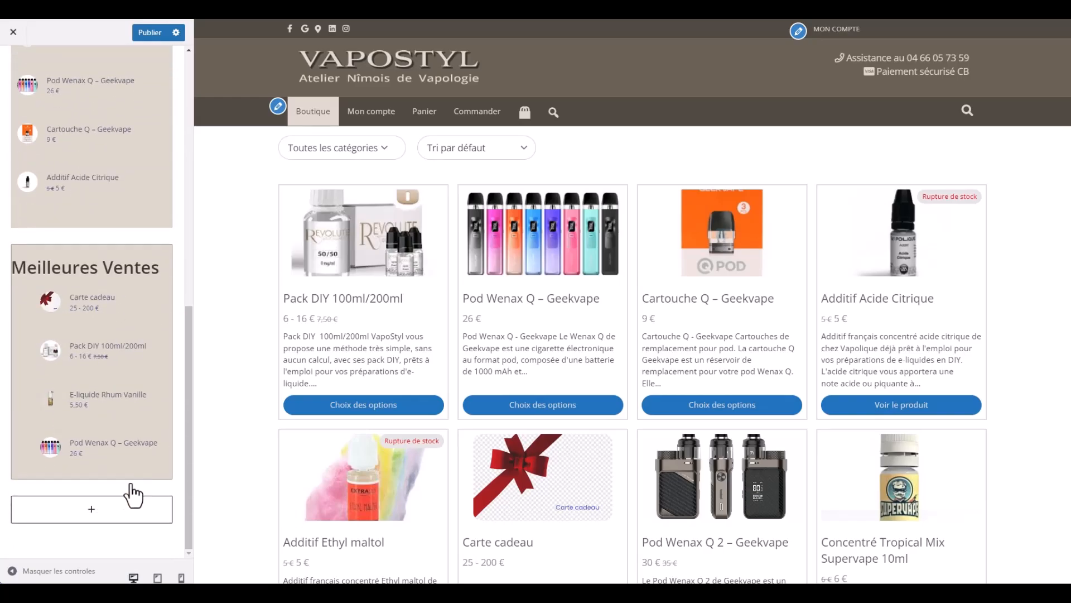
Step: Search the available widget blocks for "wpb", close the results without adding any, and return to the customizer's main level
left_click(90, 510)
type("wpb")
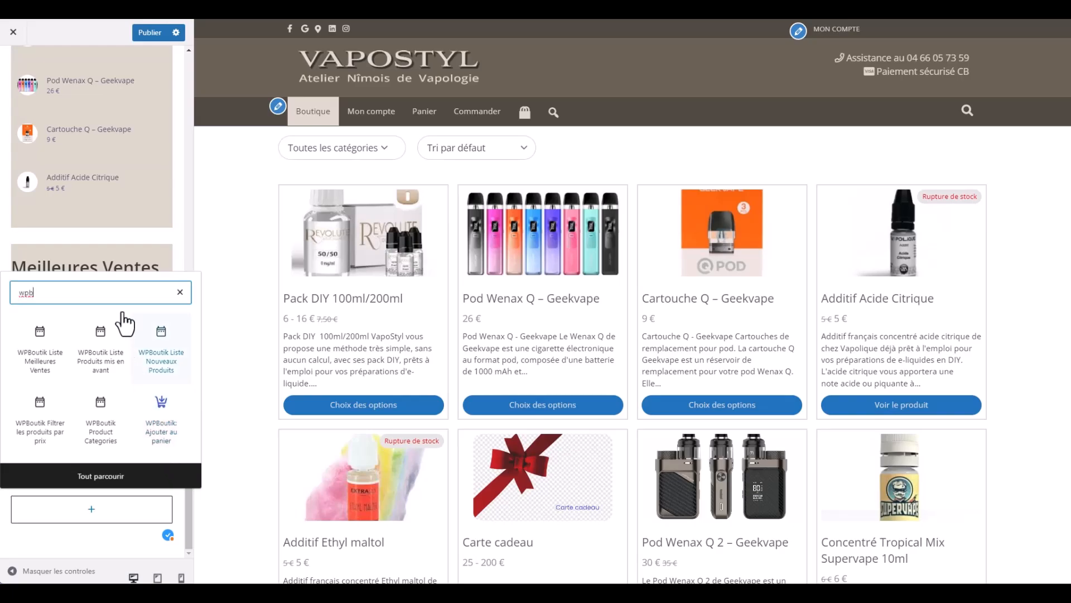
left_click(50, 67)
scroll(132, 167, "up", 3)
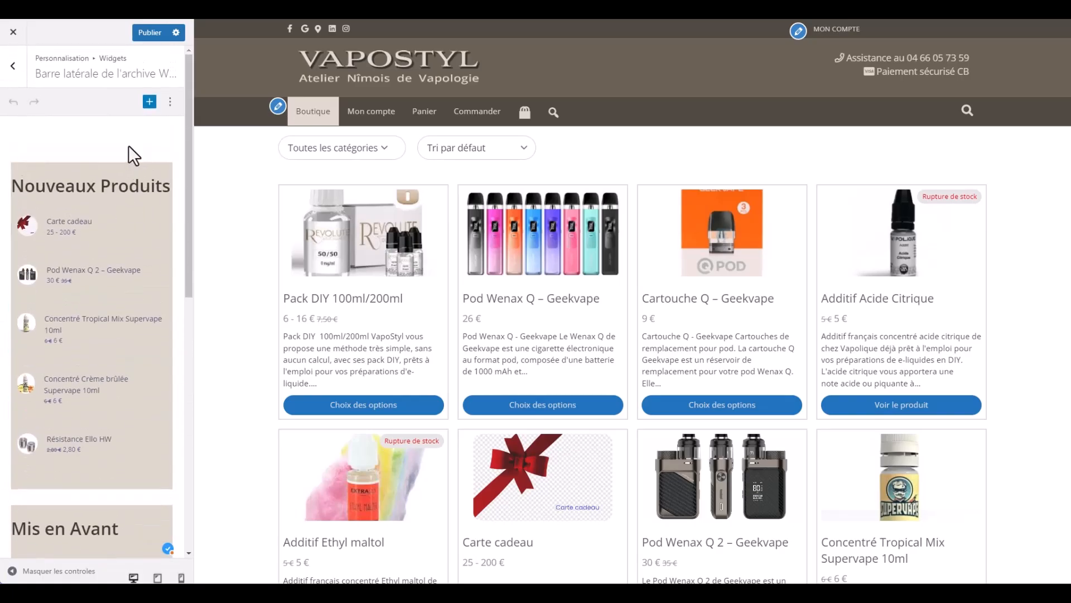
left_click(18, 81)
left_click(12, 69)
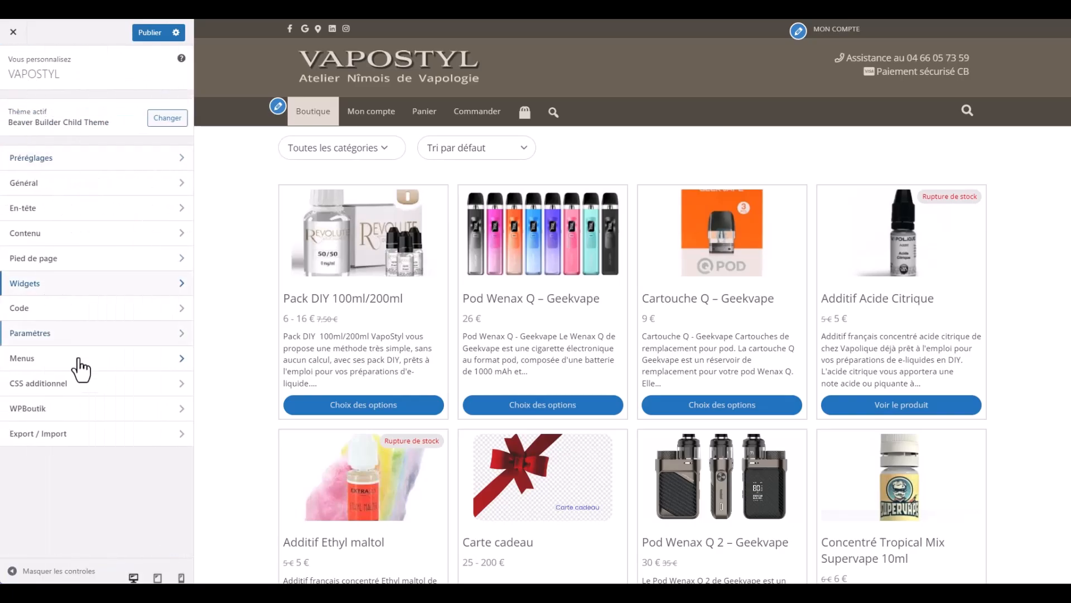
Step: Apply the Strict design ambiance from WPBoutik's prebuilt themes and check it on the cart and shop pages
left_click(78, 411)
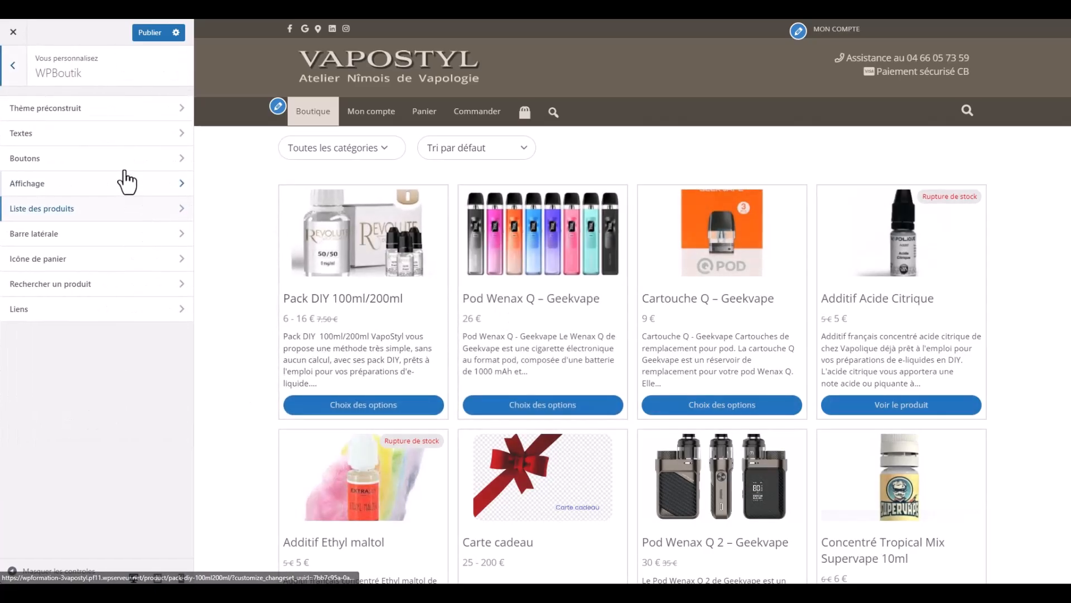
left_click(119, 110)
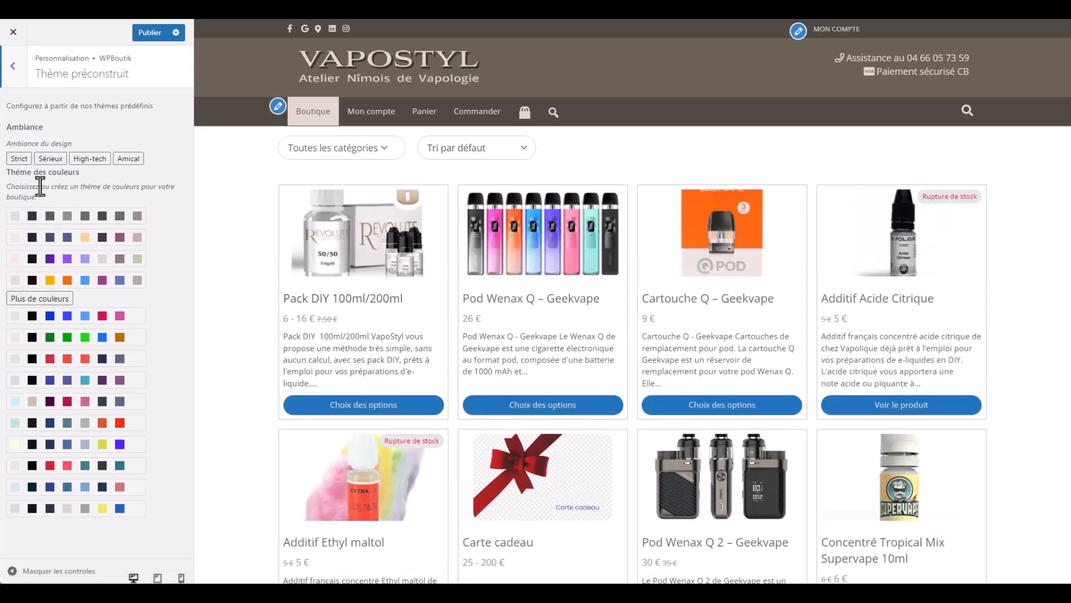
left_click(17, 159)
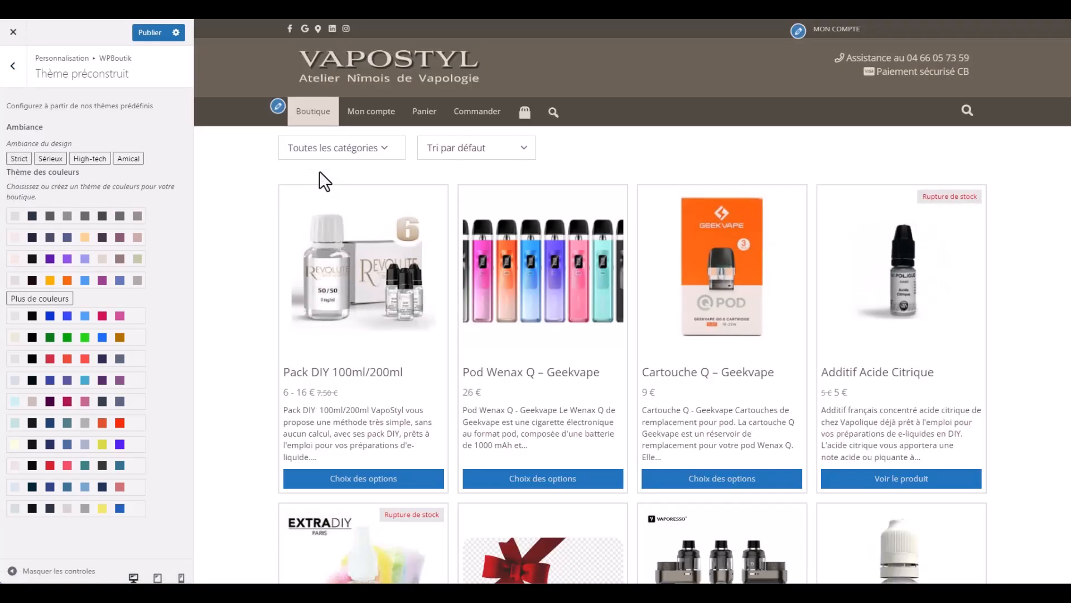
left_click(423, 119)
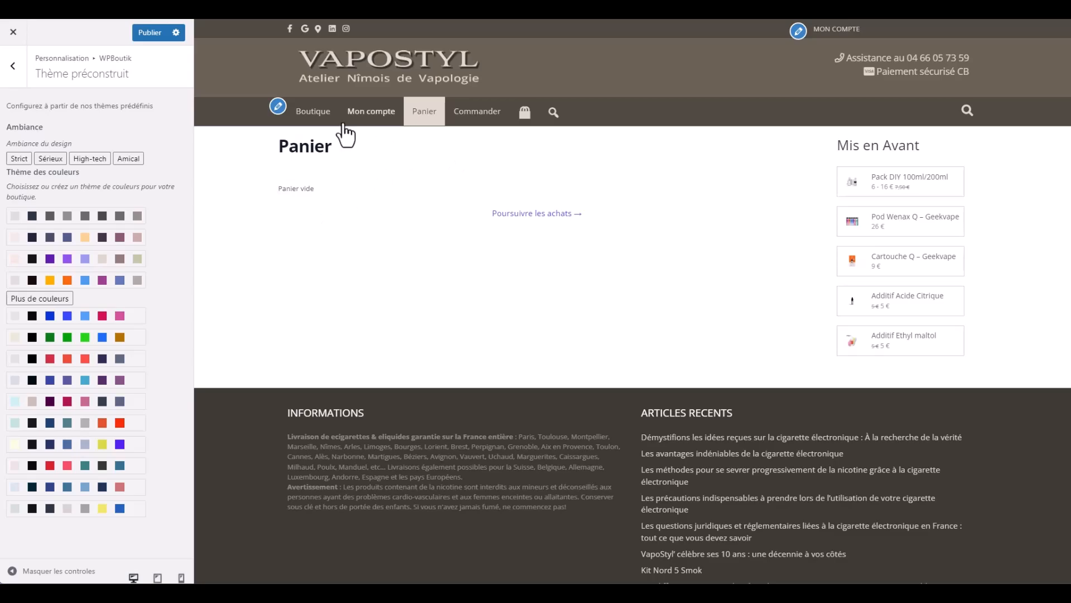
left_click(346, 119)
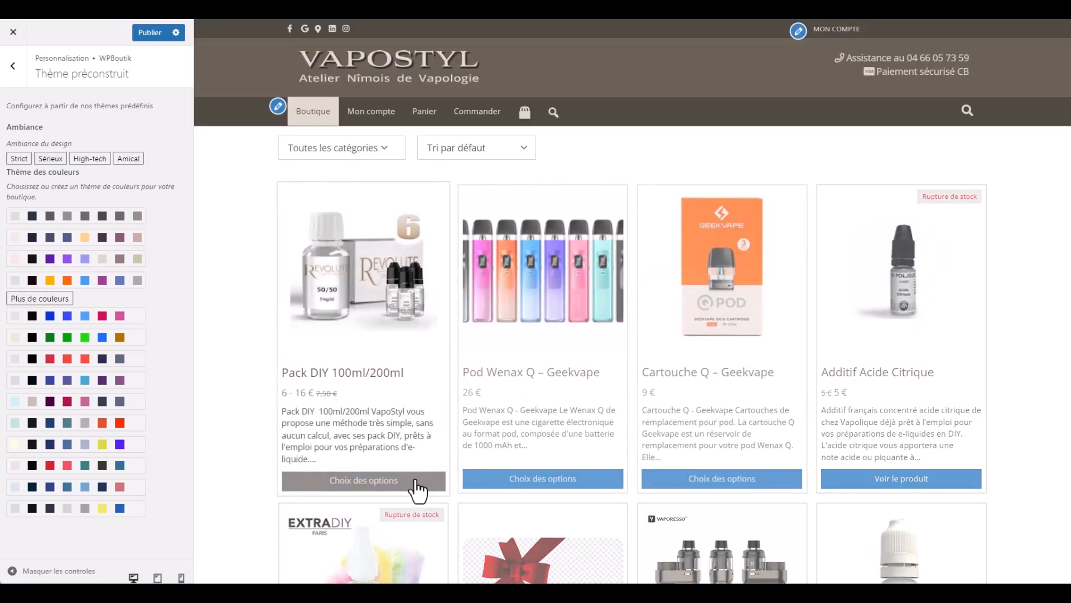
Step: Add the Pack DIY 100ml/200ml in the 2 mg 100ml nicotine option to the cart and view the cart
left_click(418, 490)
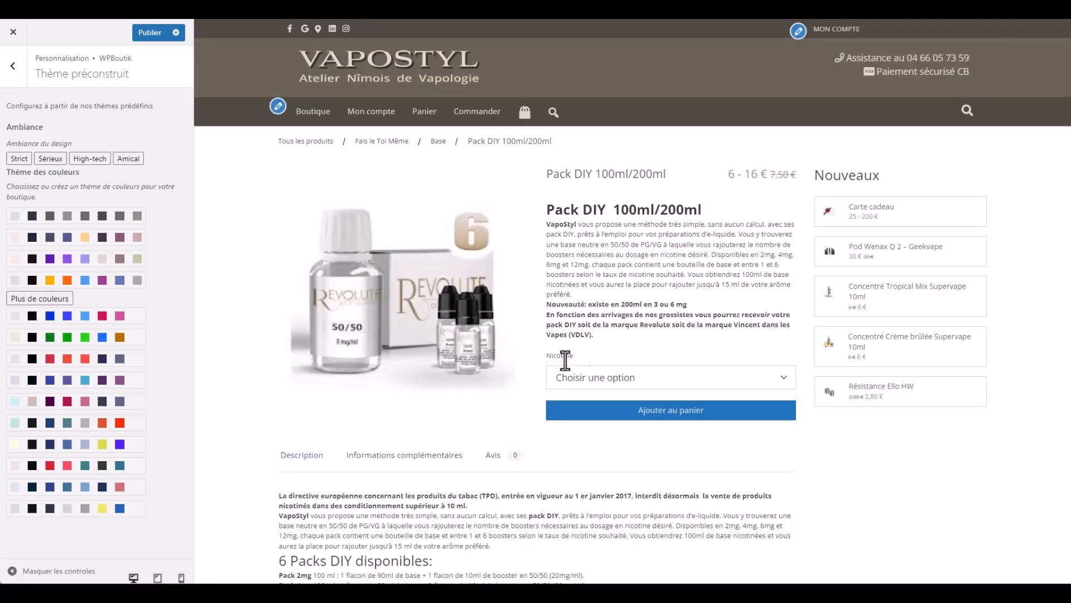
left_click(649, 378)
left_click(624, 409)
left_click(668, 460)
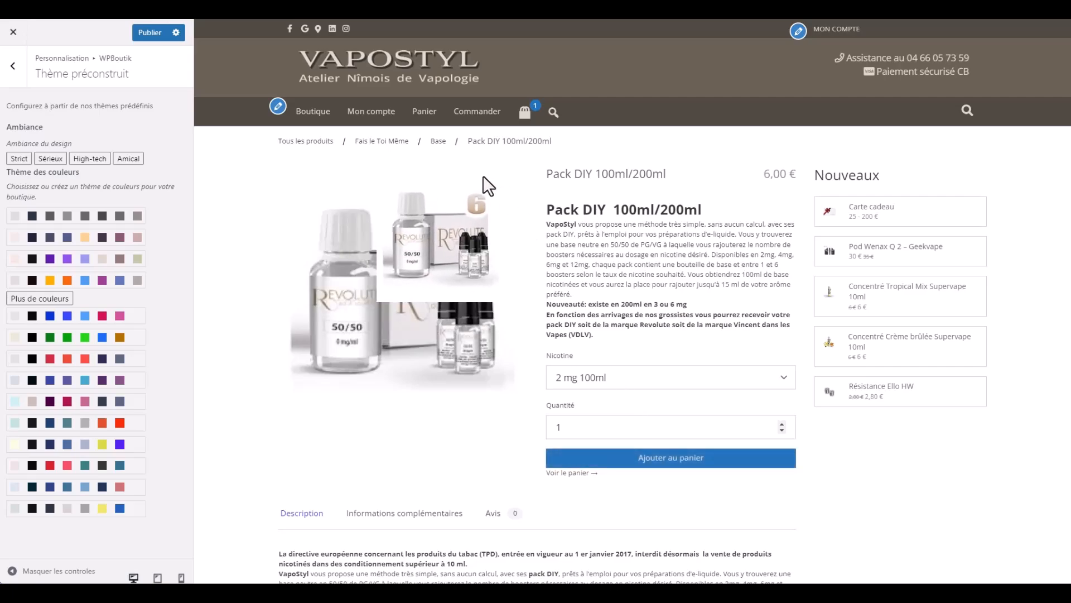
left_click(426, 124)
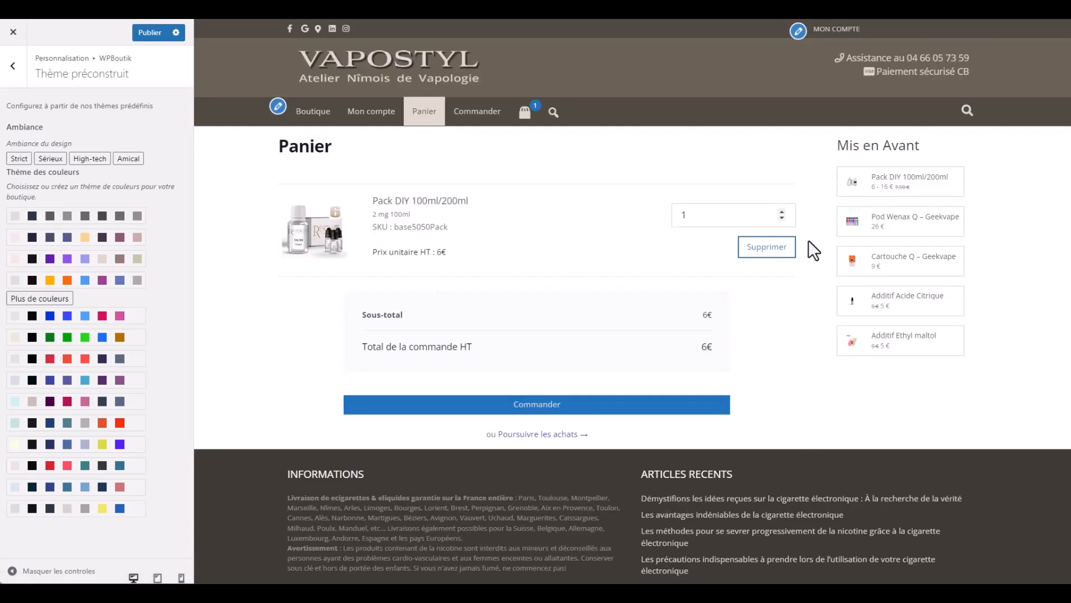
Step: Try the all-grey colour theme on the cart and product pages, and replace it with the orange, blue and purple theme
left_click(65, 219)
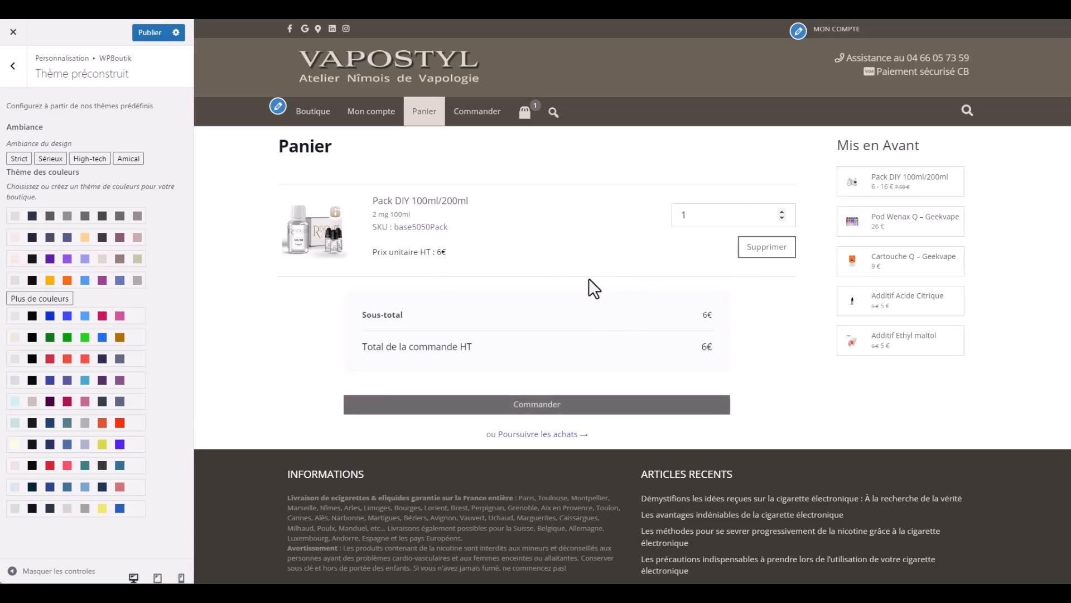
left_click(401, 202)
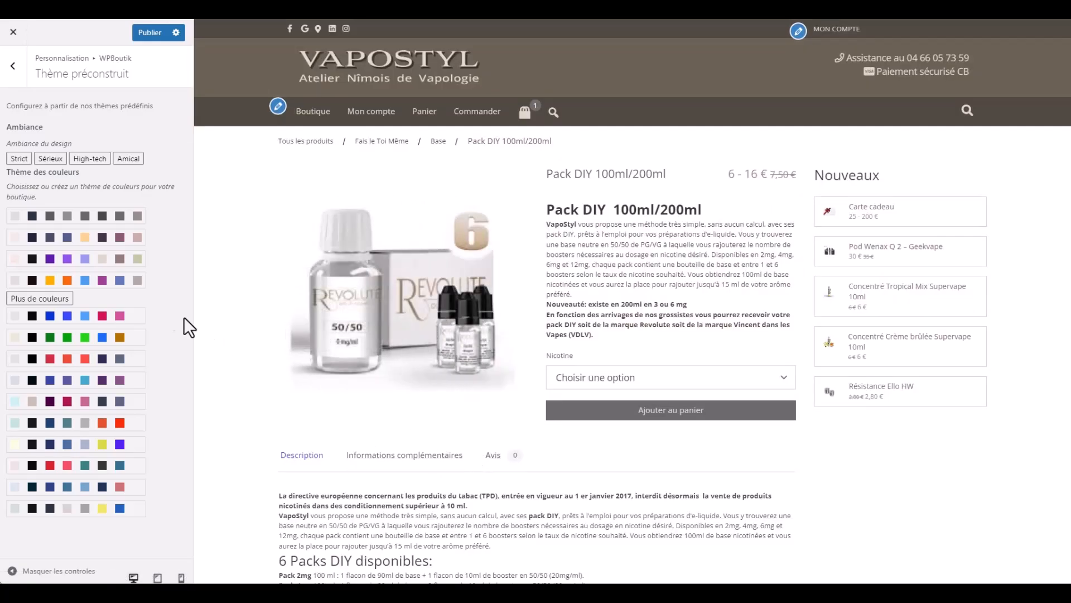
left_click(82, 283)
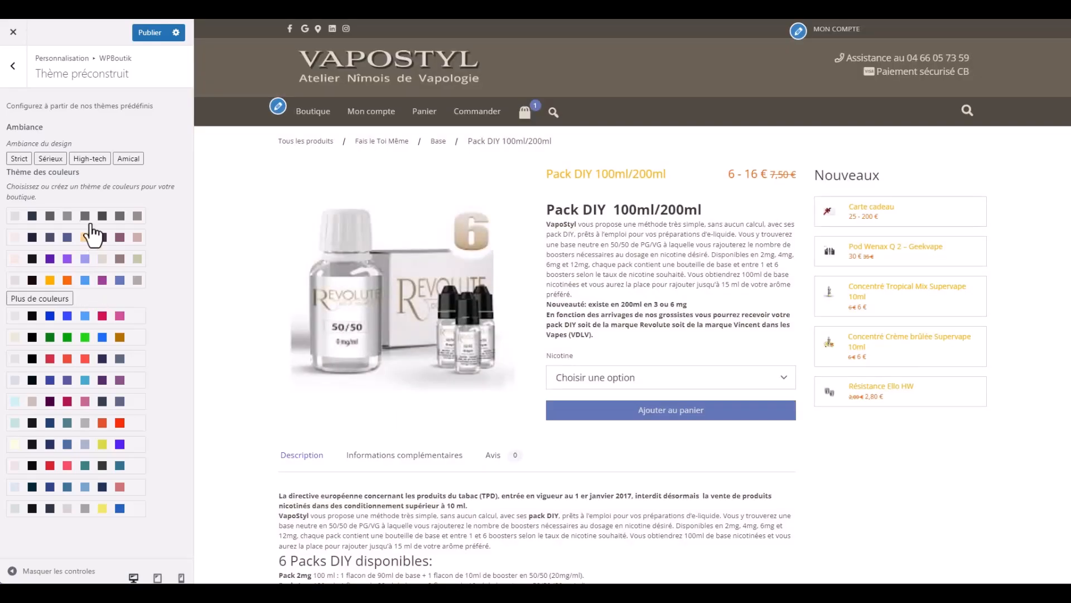
Step: Try the Sérieux design ambiance, apply Amical instead, and go back to the full product list to check it
left_click(49, 160)
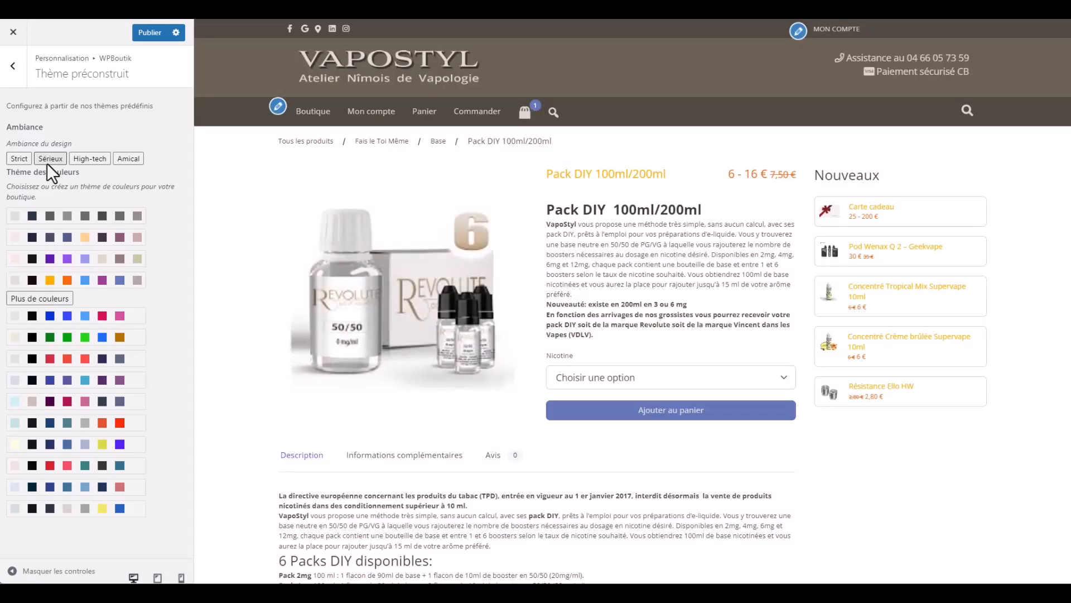
left_click(129, 159)
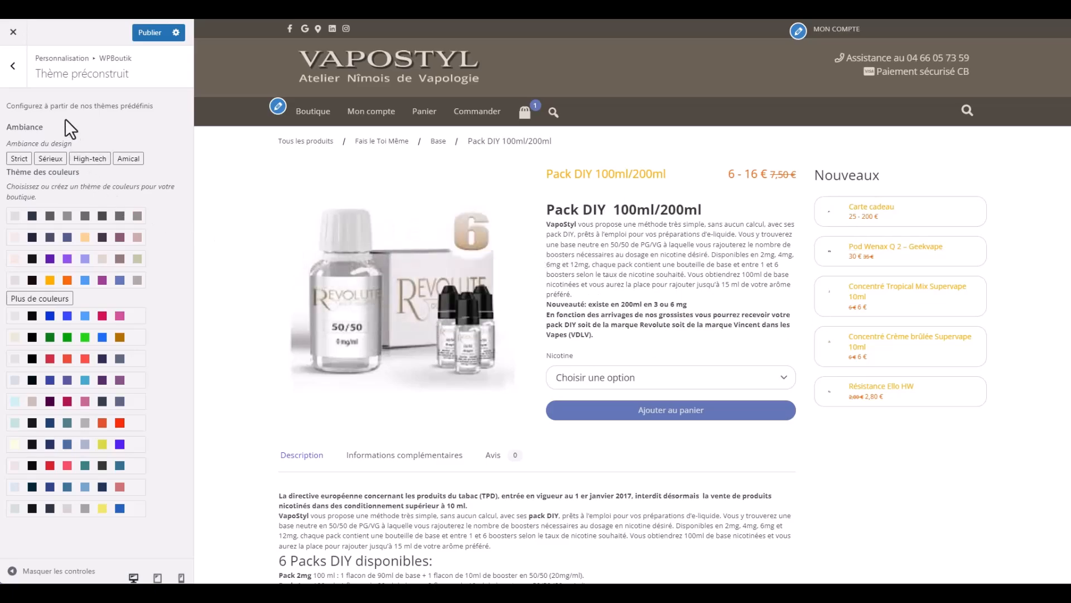
left_click(12, 65)
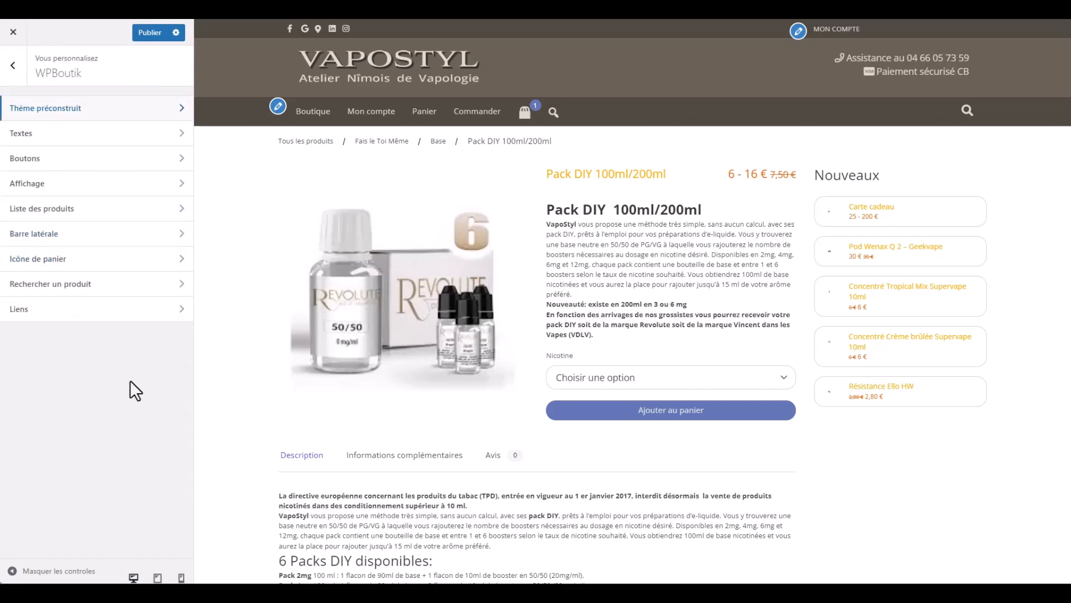
left_click(304, 141)
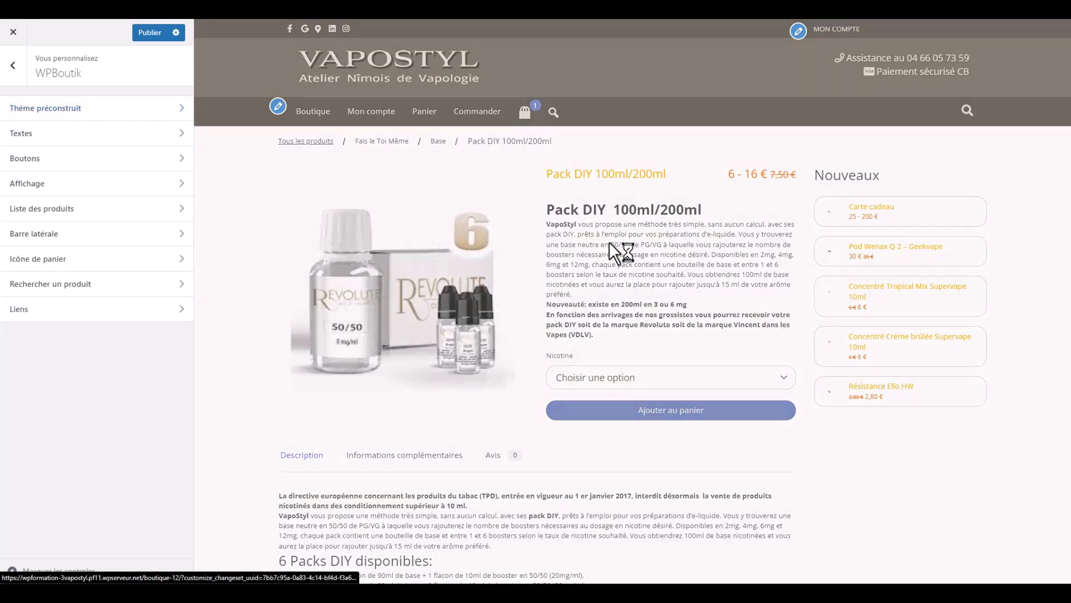